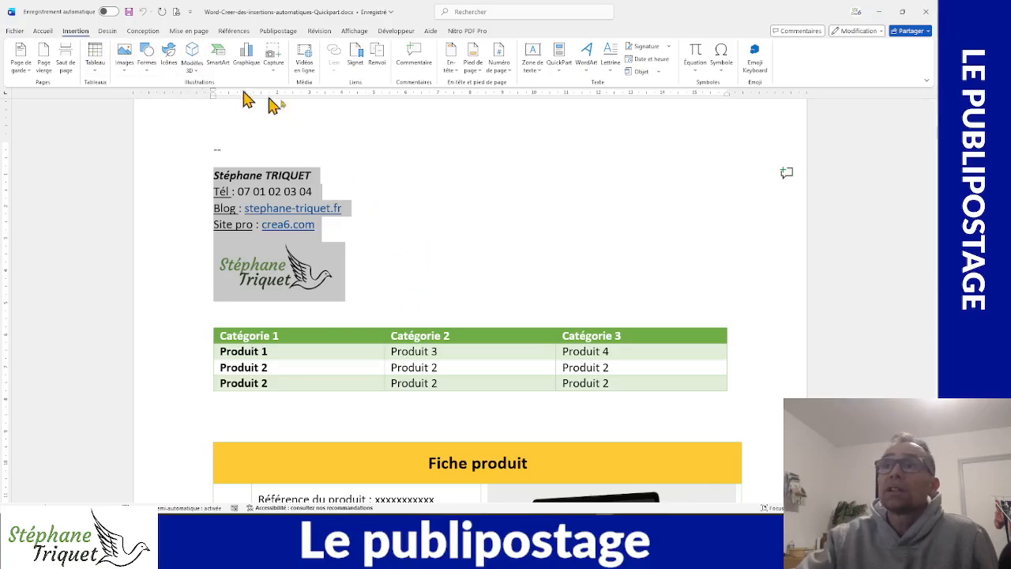
Step: Start saving the selected signature block with its logo as an AutoText entry named "Signature"
click(560, 76)
mouse_move(588, 87)
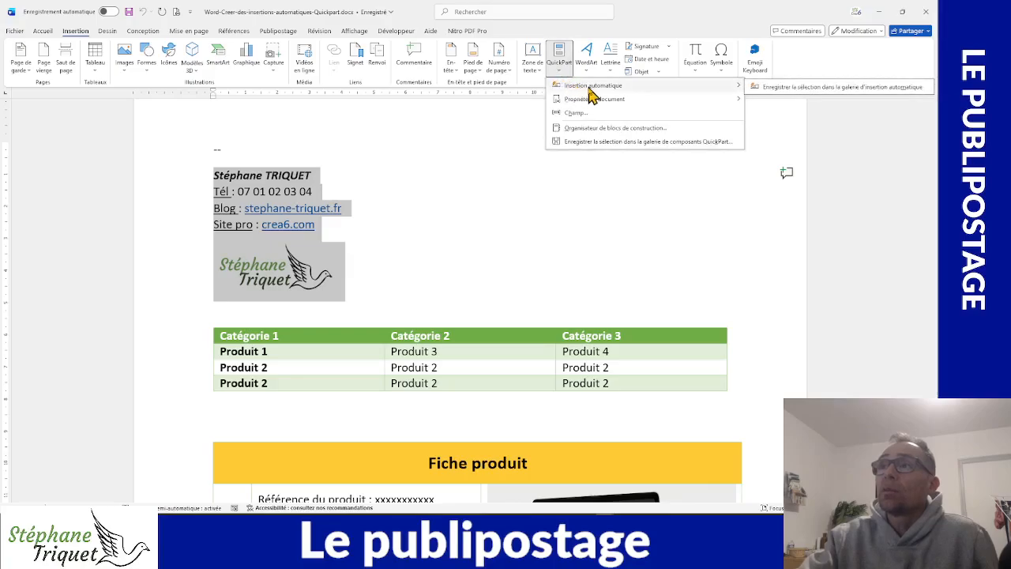
click(789, 93)
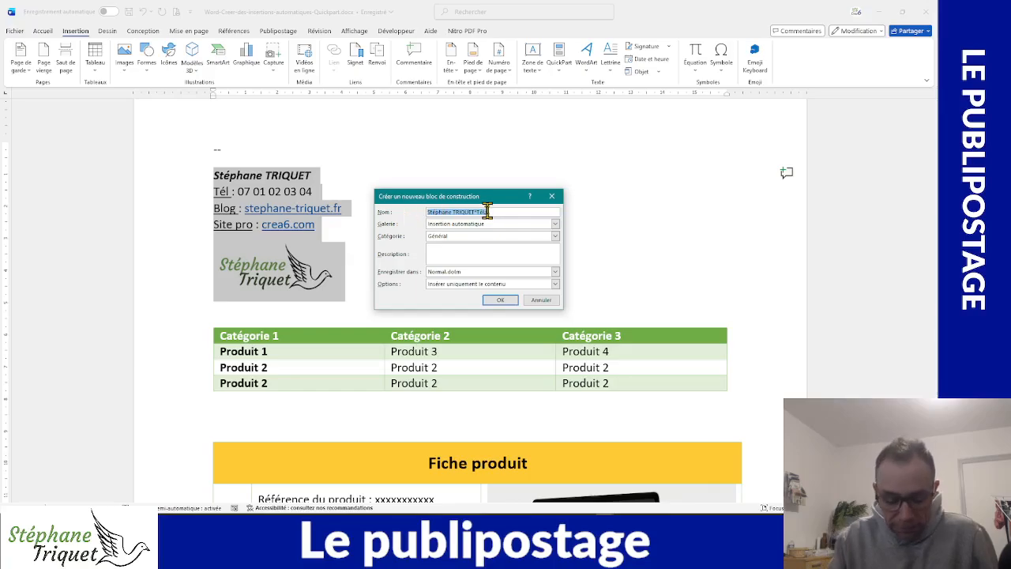
text(Signature)
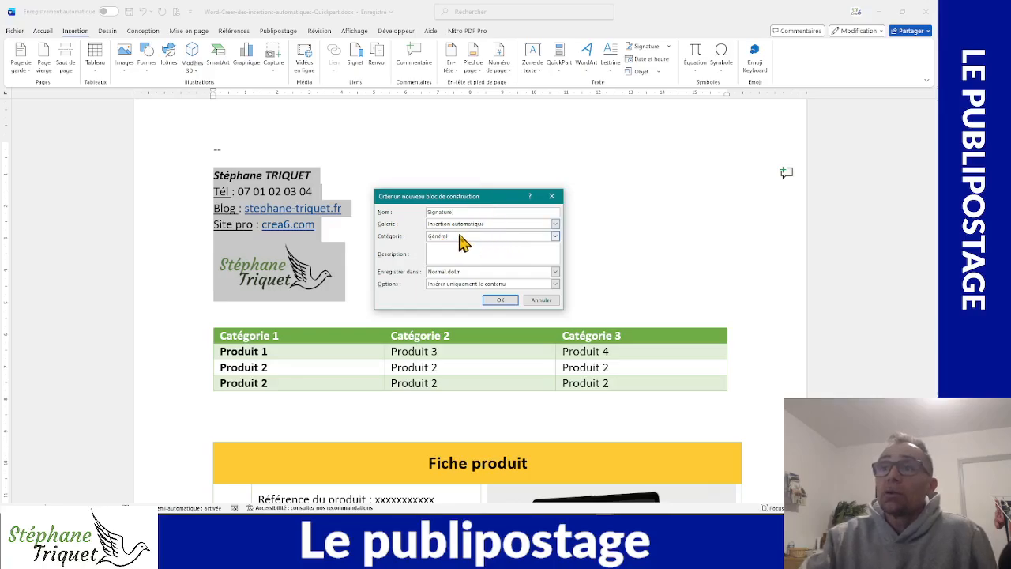
Step: Create the category "Signatures" for the AutoText entry and save the entry
click(555, 235)
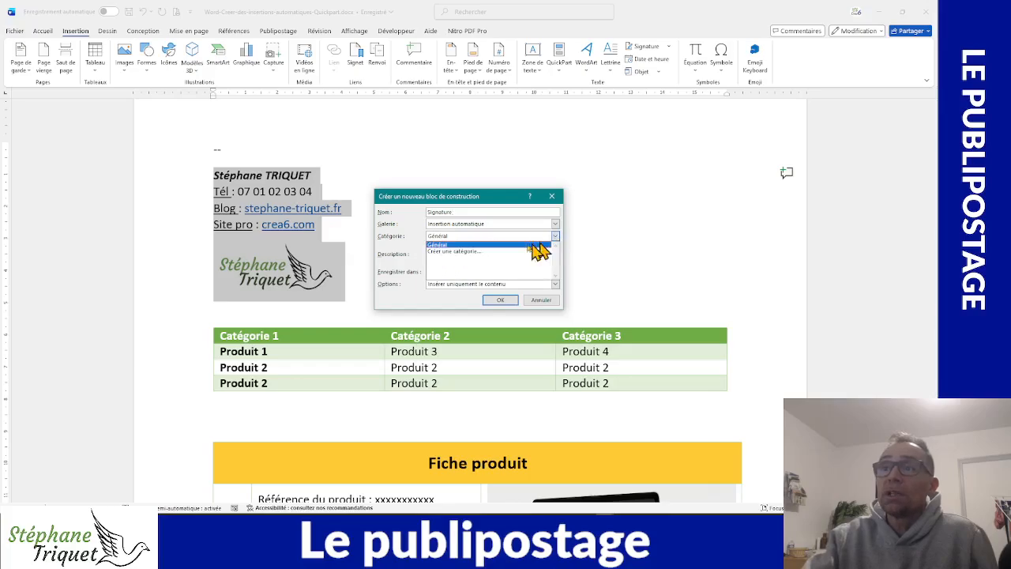
click(455, 253)
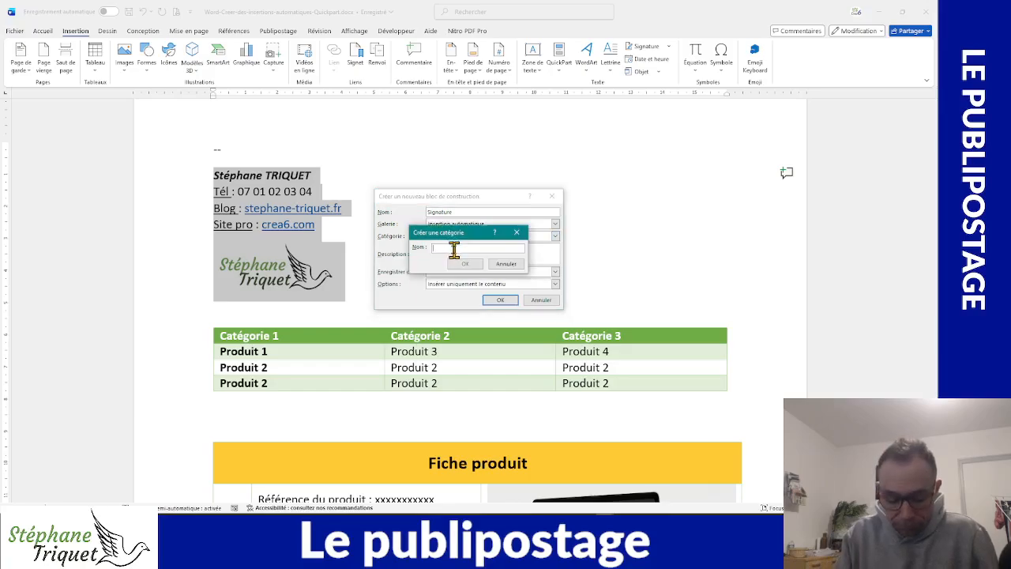
text(Signatures)
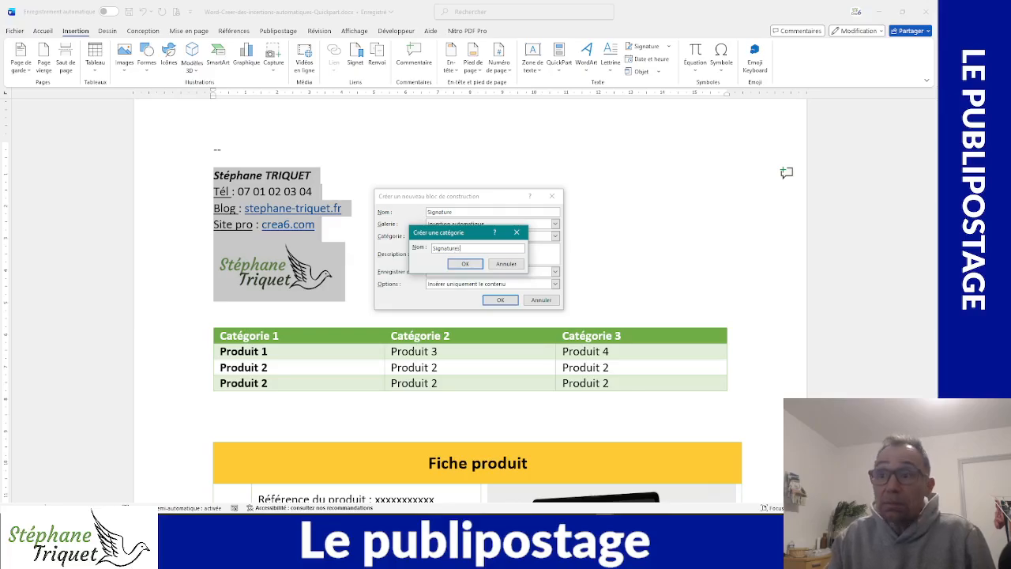
click(465, 263)
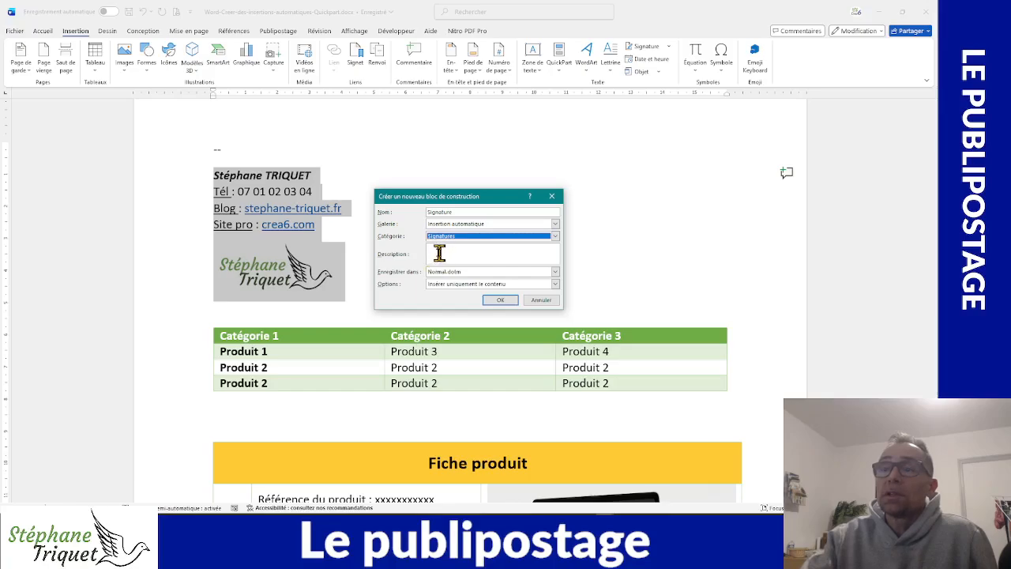
click(501, 302)
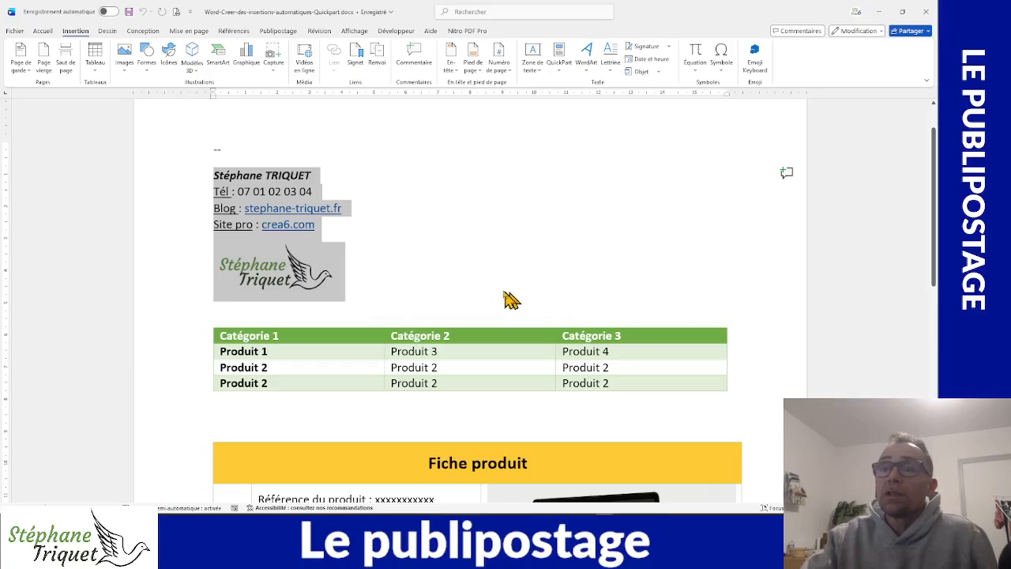
Step: Insert the "Signature" AutoText entry on the empty line below the product sheet table
click(498, 285)
scroll(497, 289, down, 5)
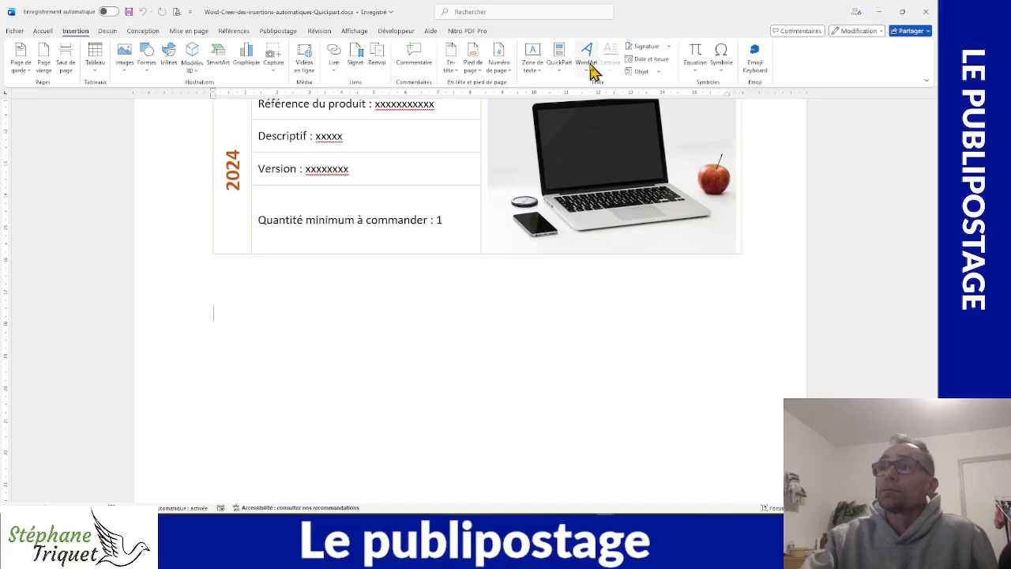
click(565, 75)
mouse_move(605, 88)
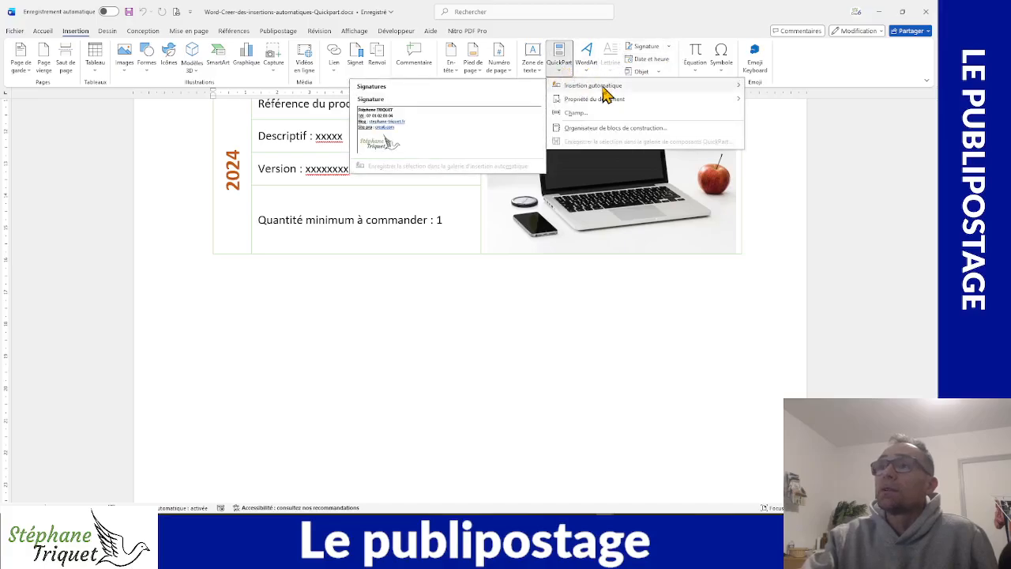
click(398, 134)
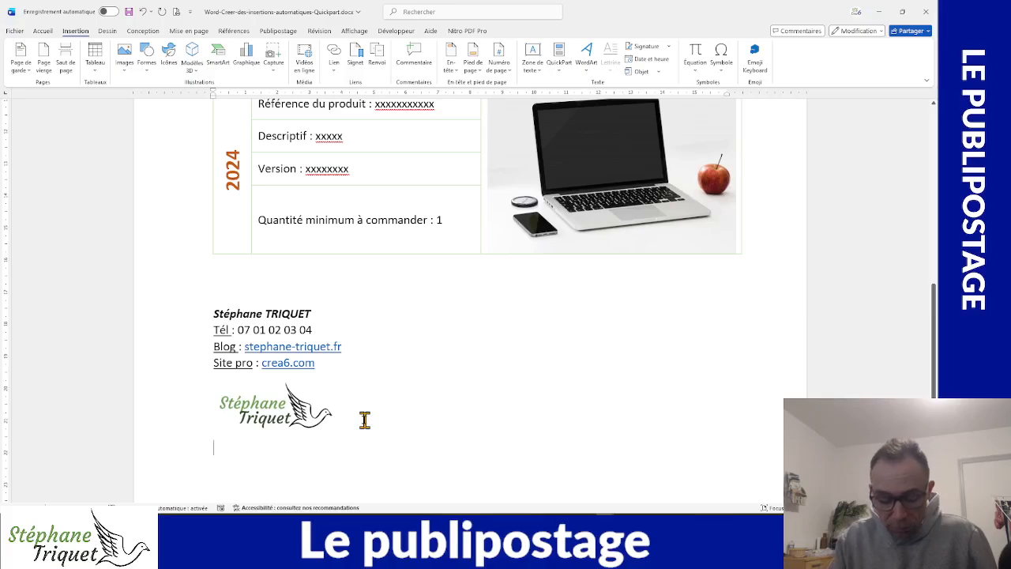
Step: Insert a second signature block below the first by writing the entry name "Signature" and accepting the AutoText suggestion
text(Sign)
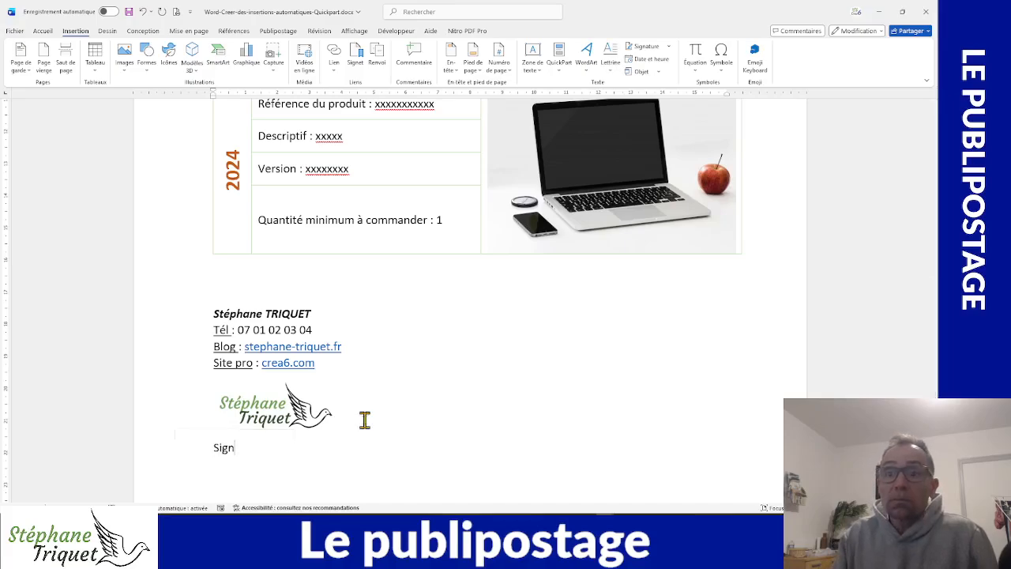
text(ature)
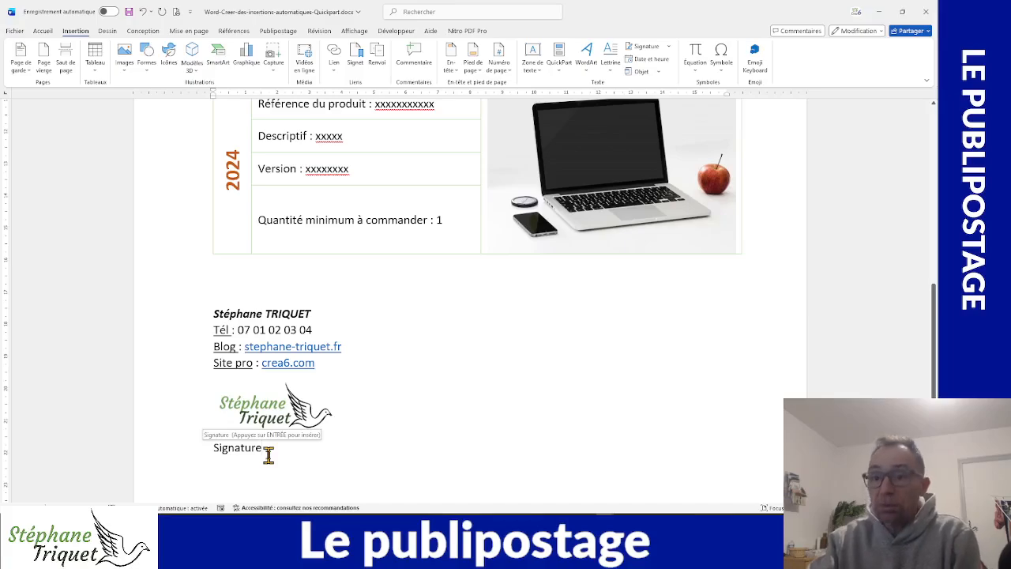
key(Return)
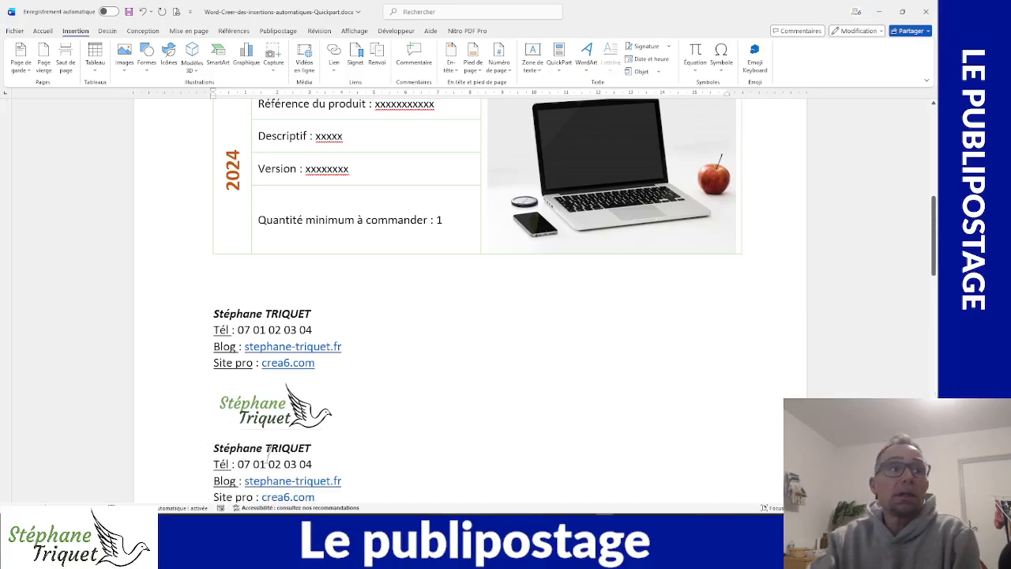
scroll(407, 450, down, 1)
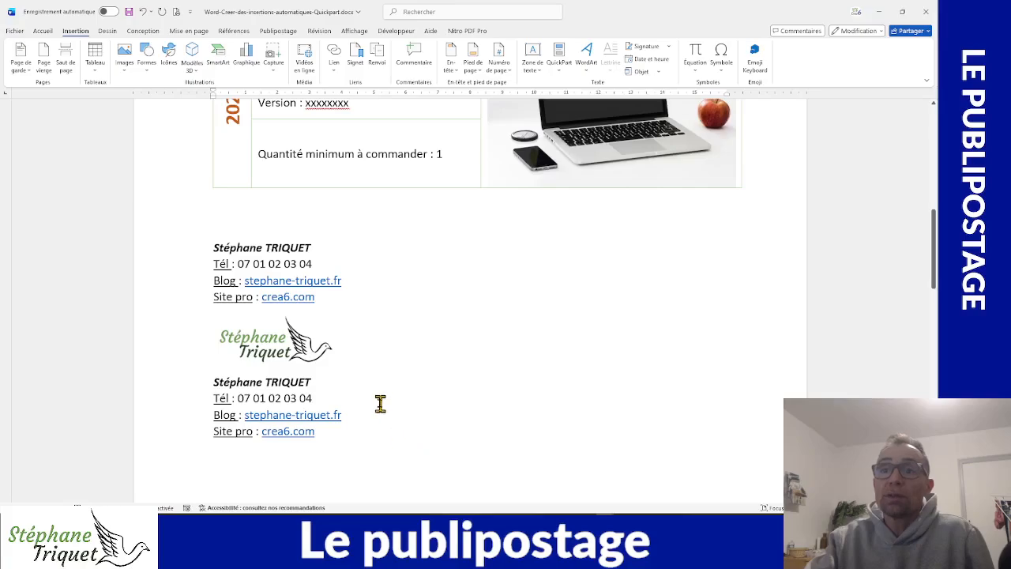
scroll(371, 407, down, 2)
scroll(364, 412, down, 1)
scroll(357, 404, up, 4)
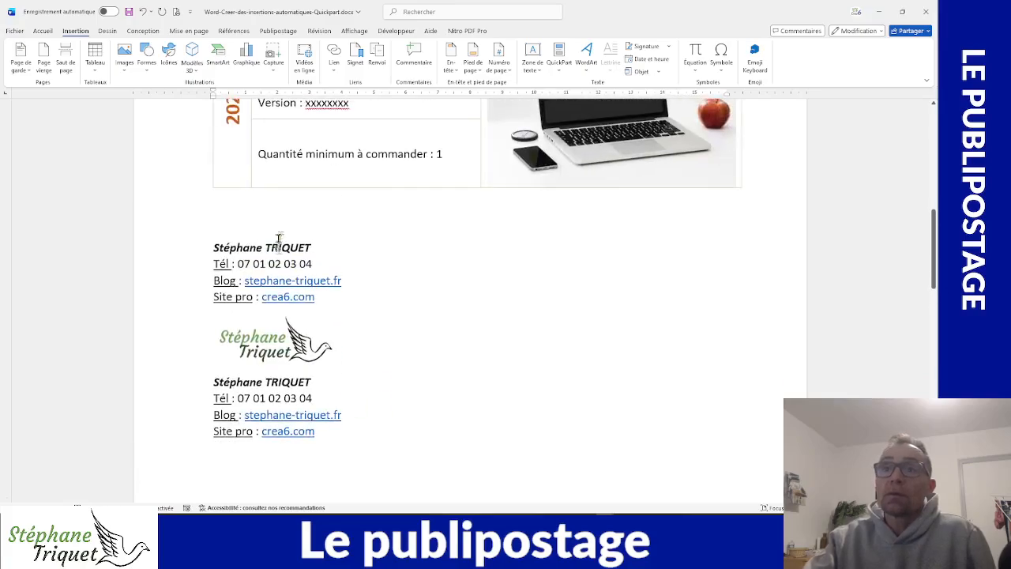
Step: Delete the blank line and both inserted signature blocks below the product sheet table
click(269, 214)
key(Delete)
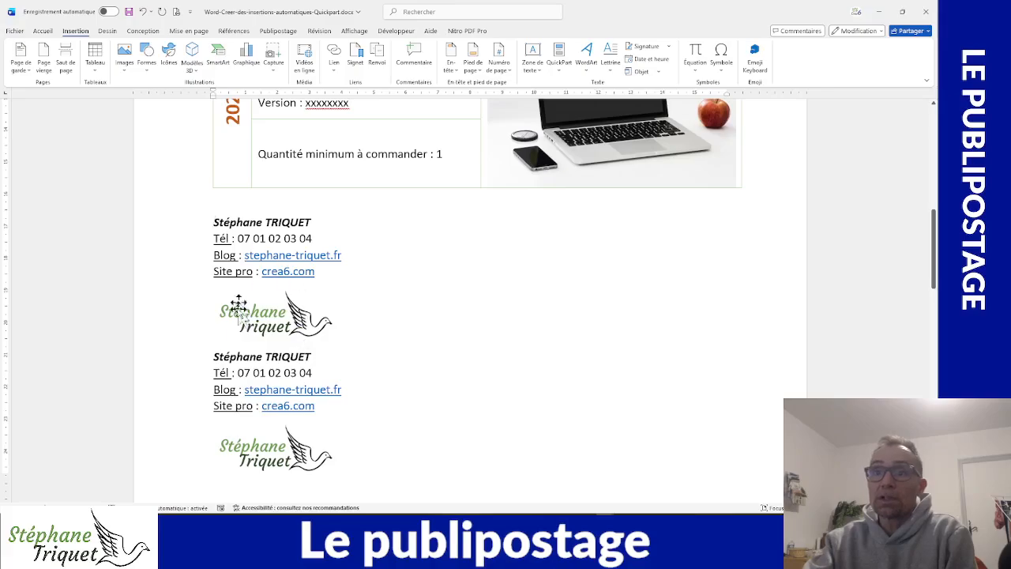
mouse_move(213, 222)
mouse_down()
mouse_move(323, 413)
mouse_move(327, 454)
mouse_move(312, 456)
mouse_move(348, 469)
mouse_move(284, 393)
mouse_move(225, 244)
mouse_move(227, 215)
mouse_move(214, 219)
mouse_up()
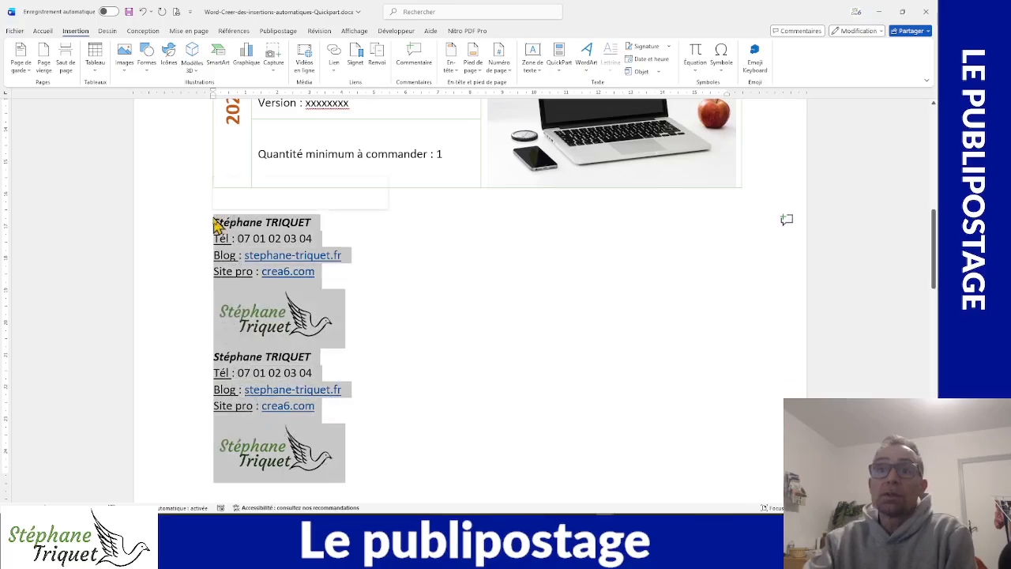
key(Delete)
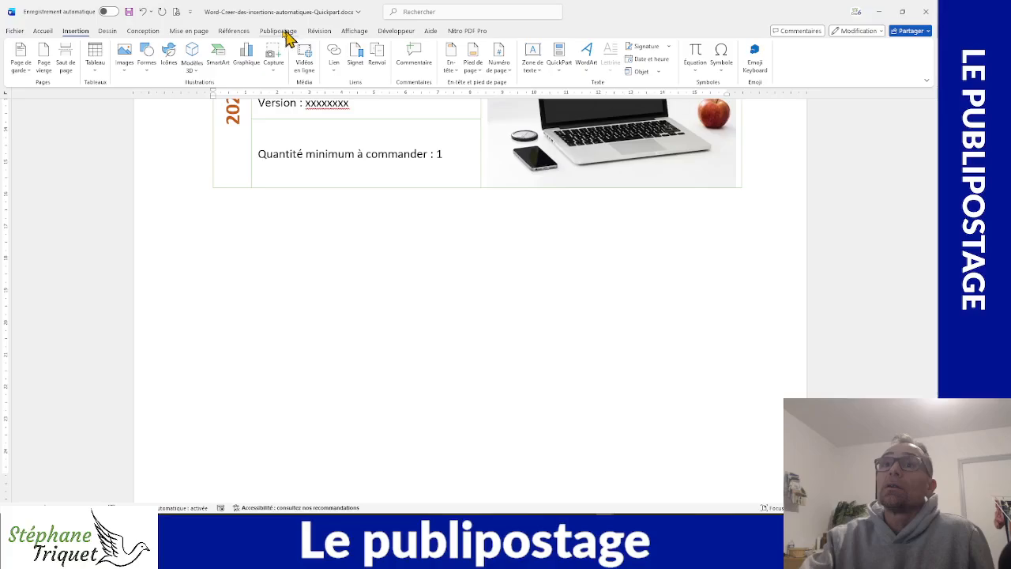
click(562, 77)
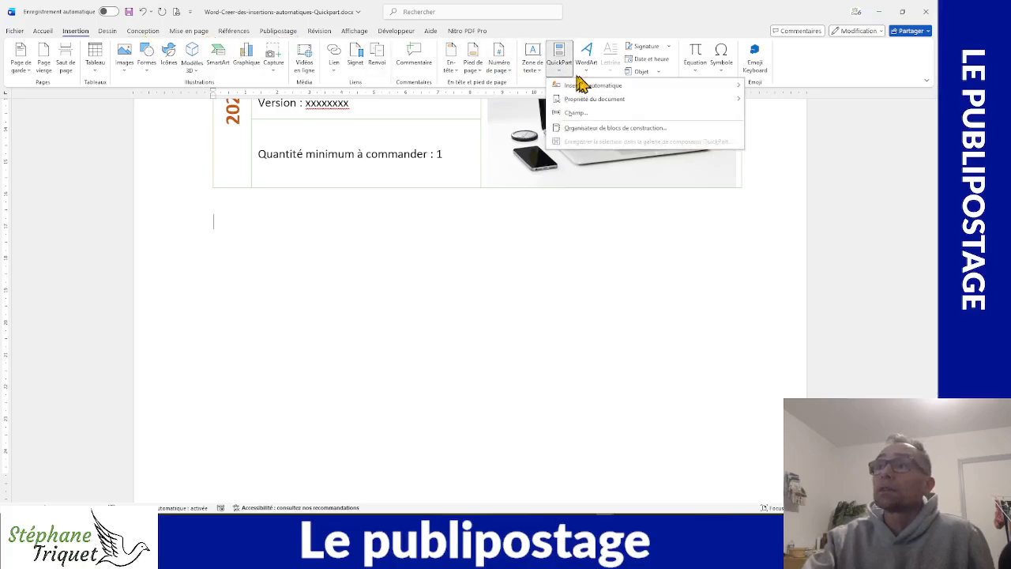
mouse_move(616, 87)
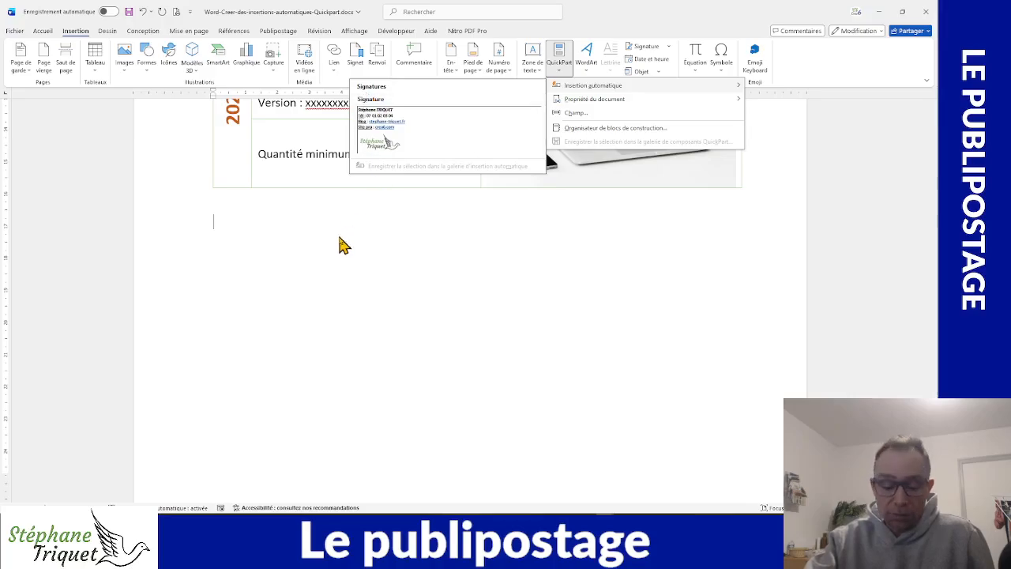
click(349, 288)
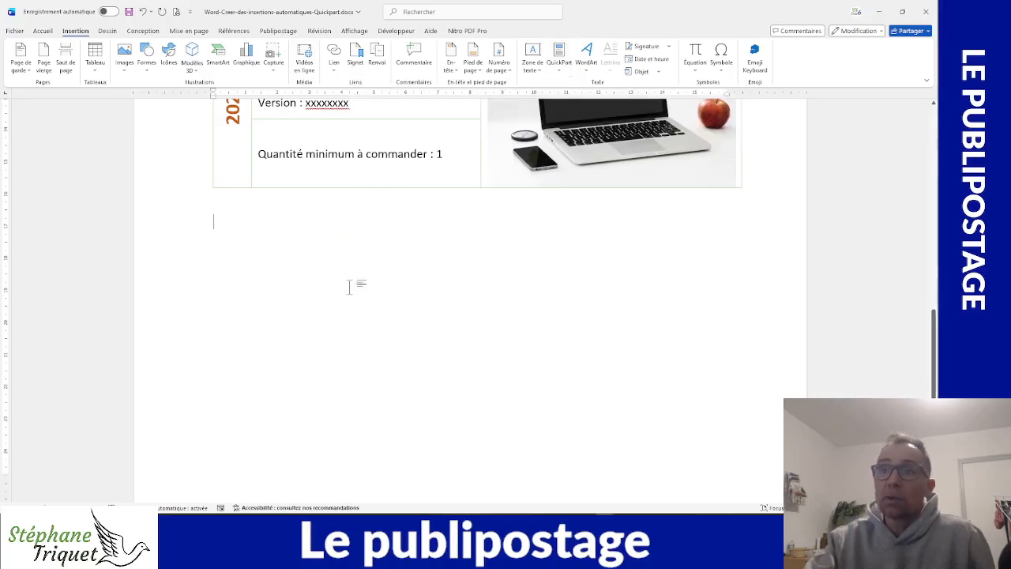
Step: Save the whole "Fiche produit" table to the QuickPart gallery under the name "Fiche produit", keeping the default options
scroll(374, 298, up, 5)
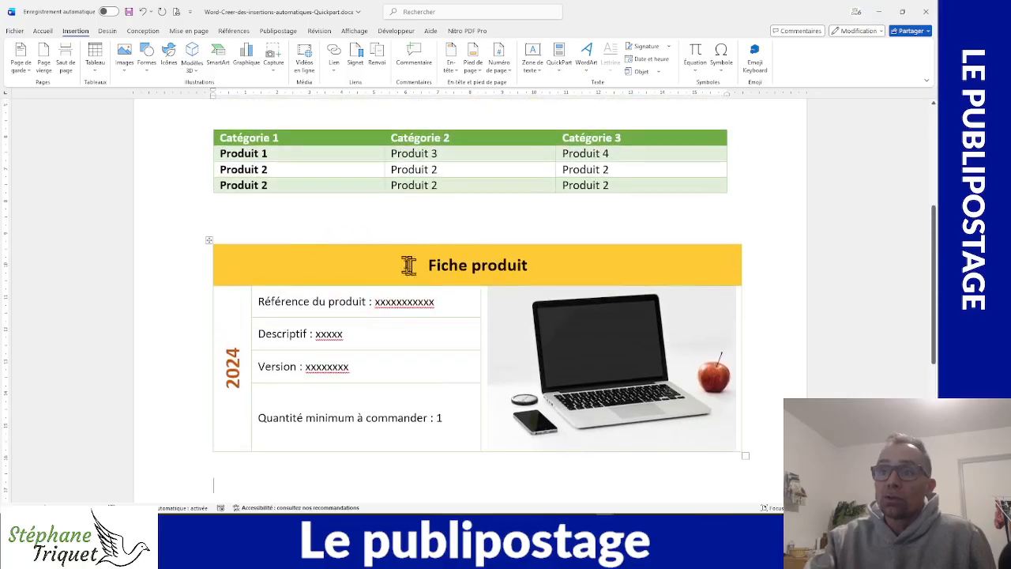
click(208, 241)
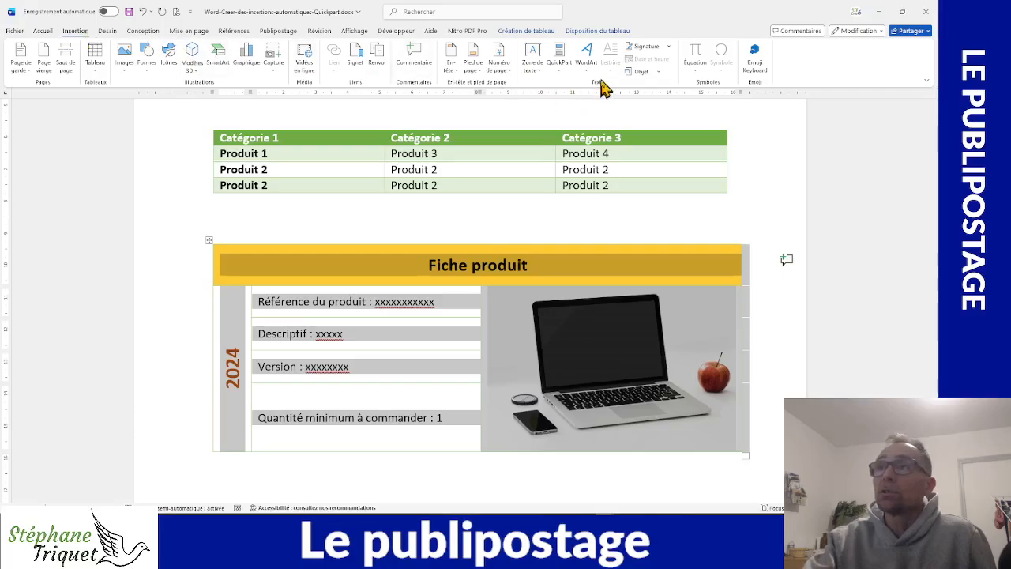
click(562, 75)
mouse_move(569, 88)
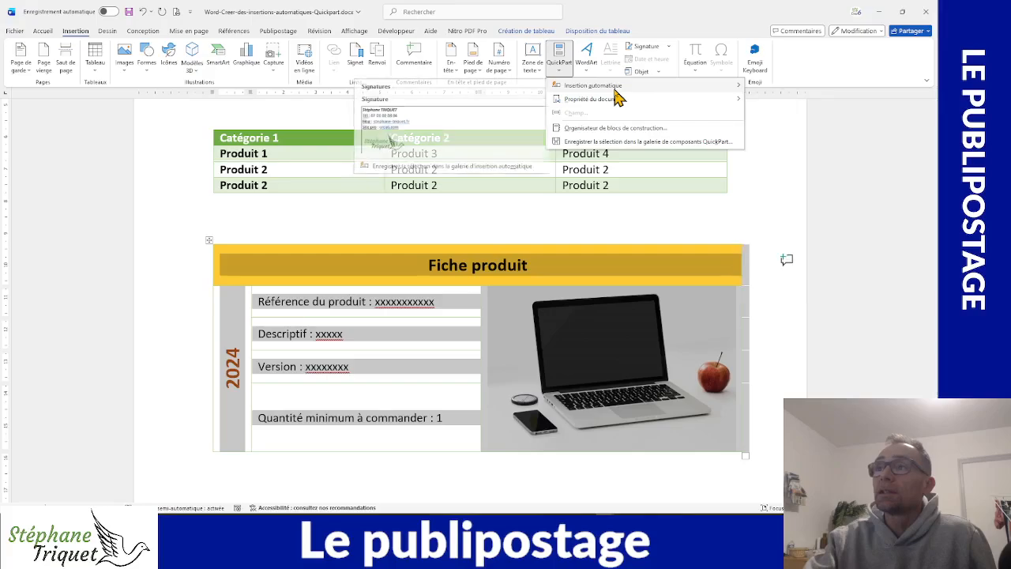
click(634, 149)
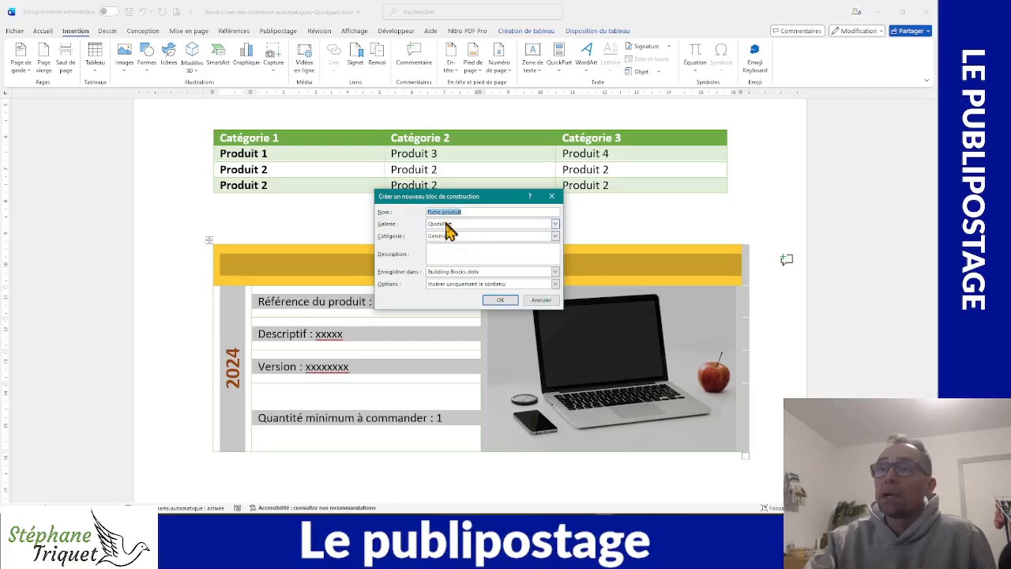
click(500, 301)
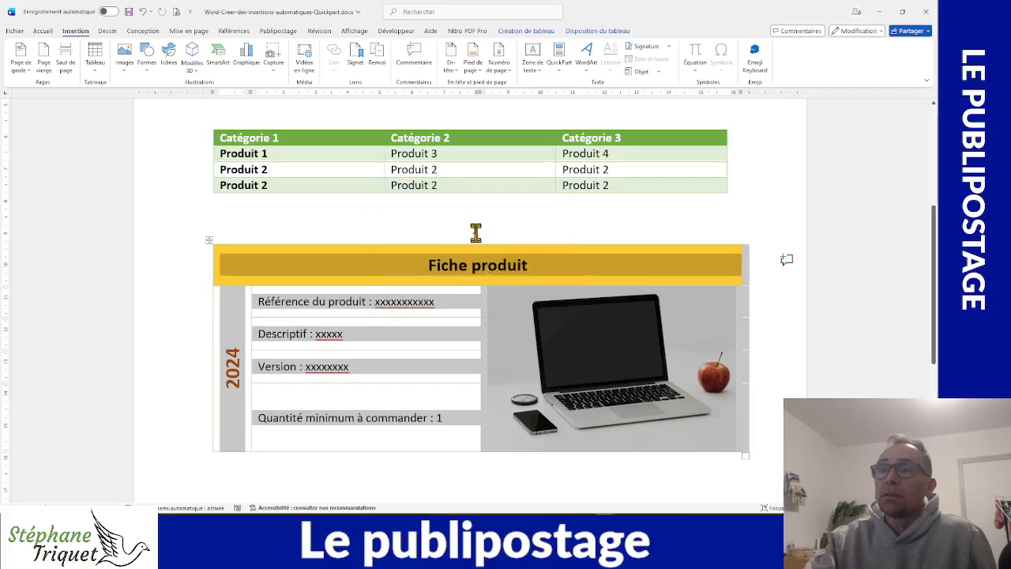
Step: Insert the "Fiche produit" QuickPart below the original product sheet table
click(472, 336)
scroll(419, 386, down, 5)
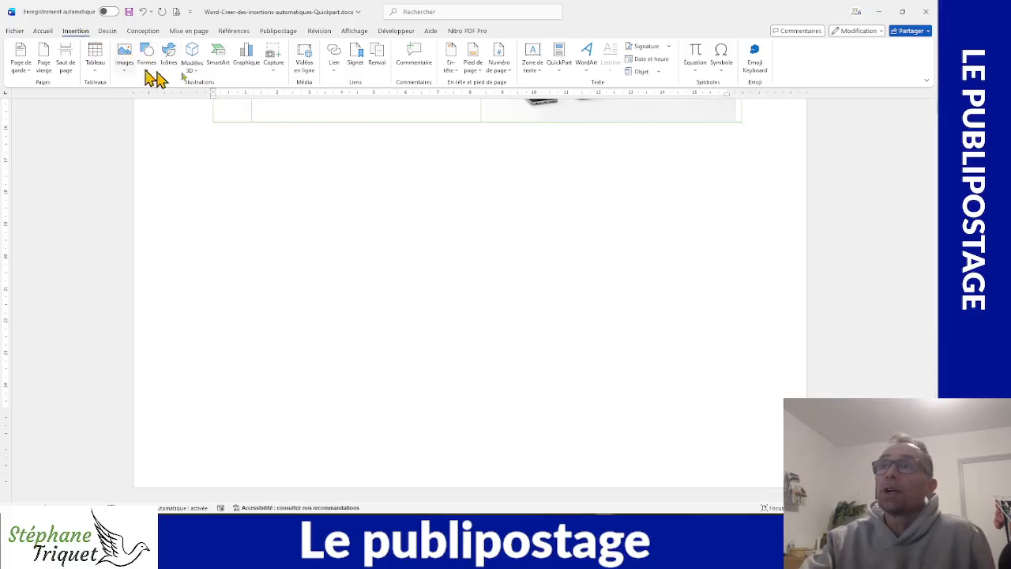
click(559, 60)
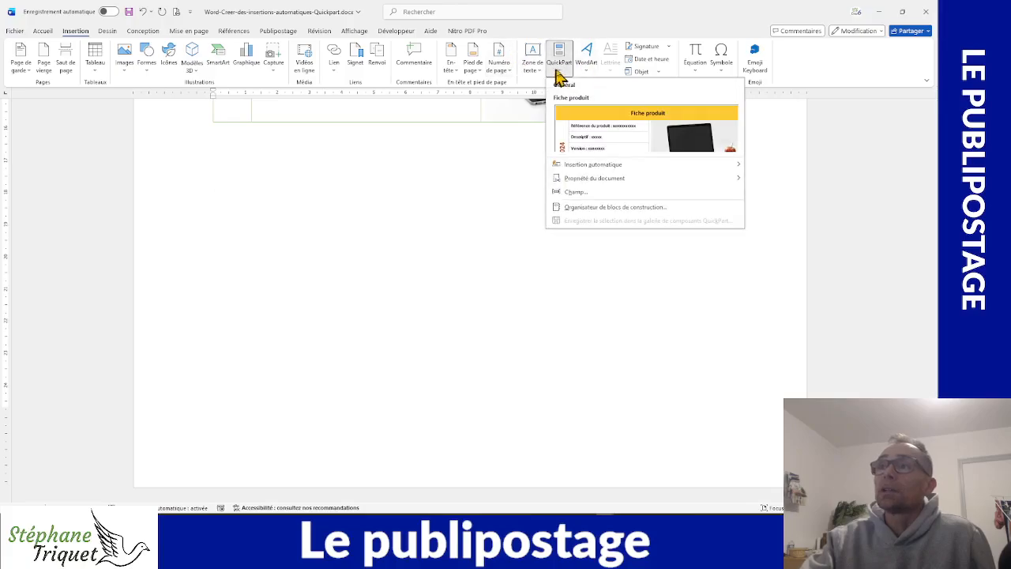
click(621, 146)
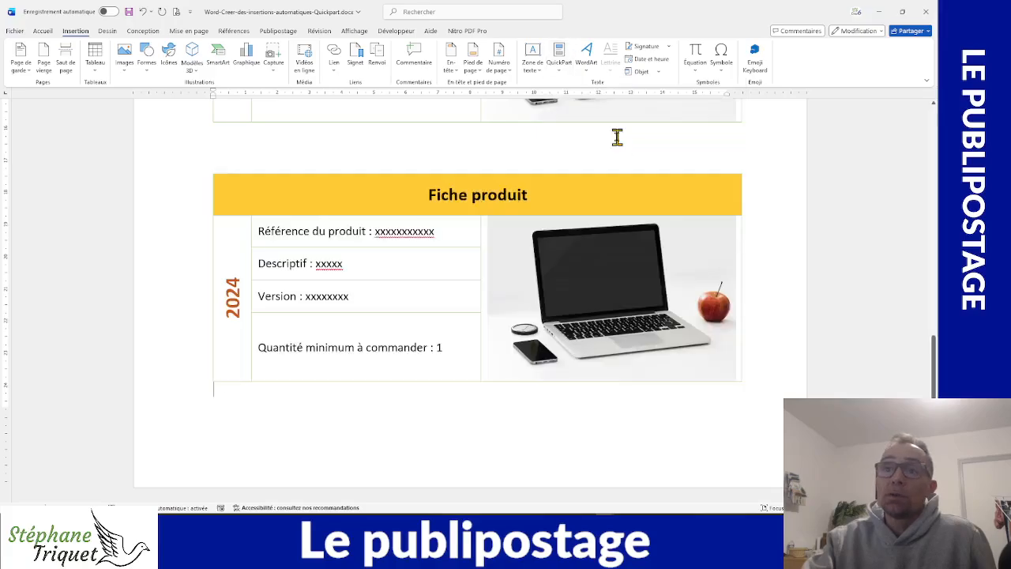
Step: Delete the inserted copy of the product sheet table below the original, including its empty cells
click(213, 171)
key(Delete)
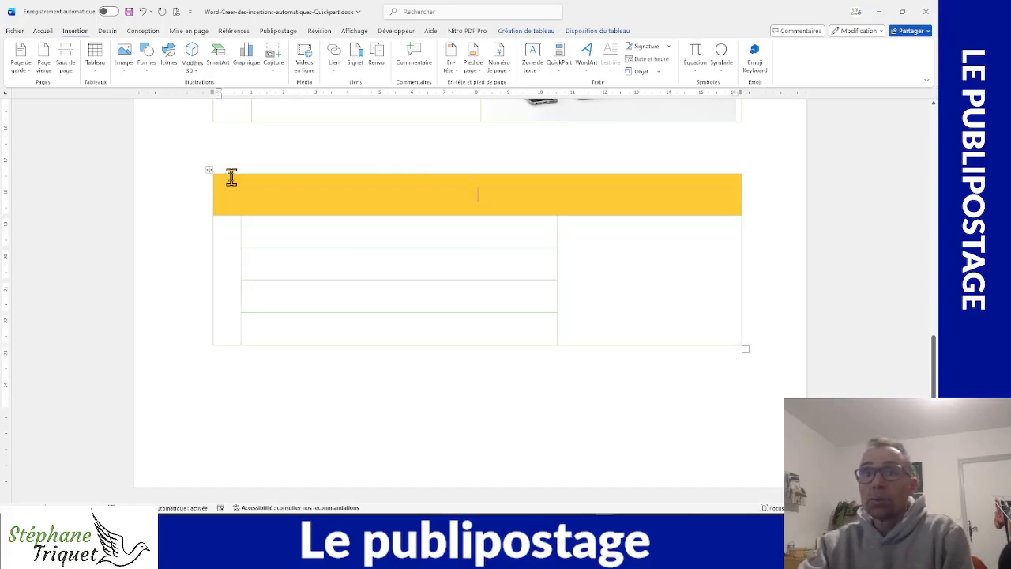
click(212, 170)
click(235, 176)
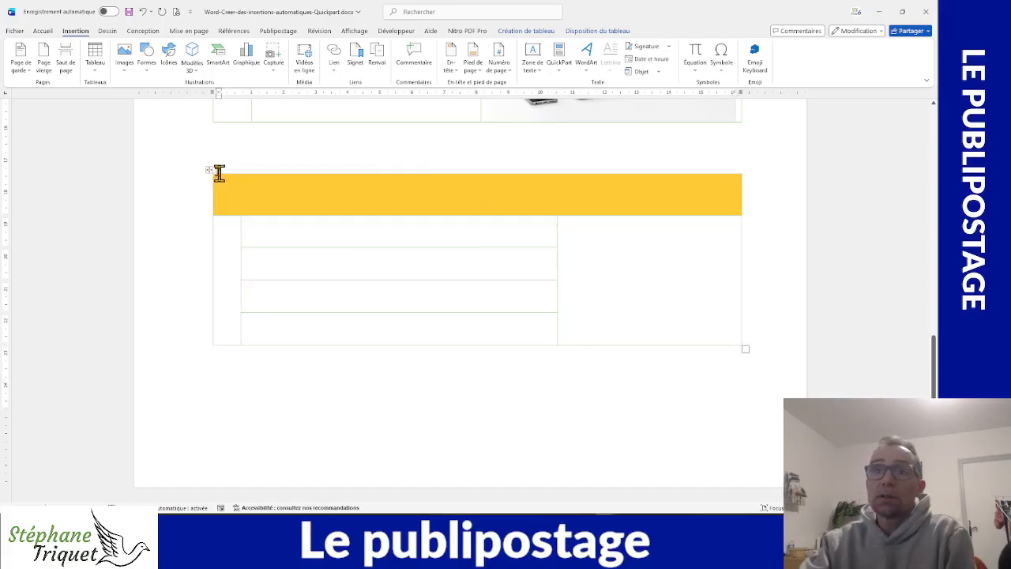
click(212, 170)
right_click(212, 171)
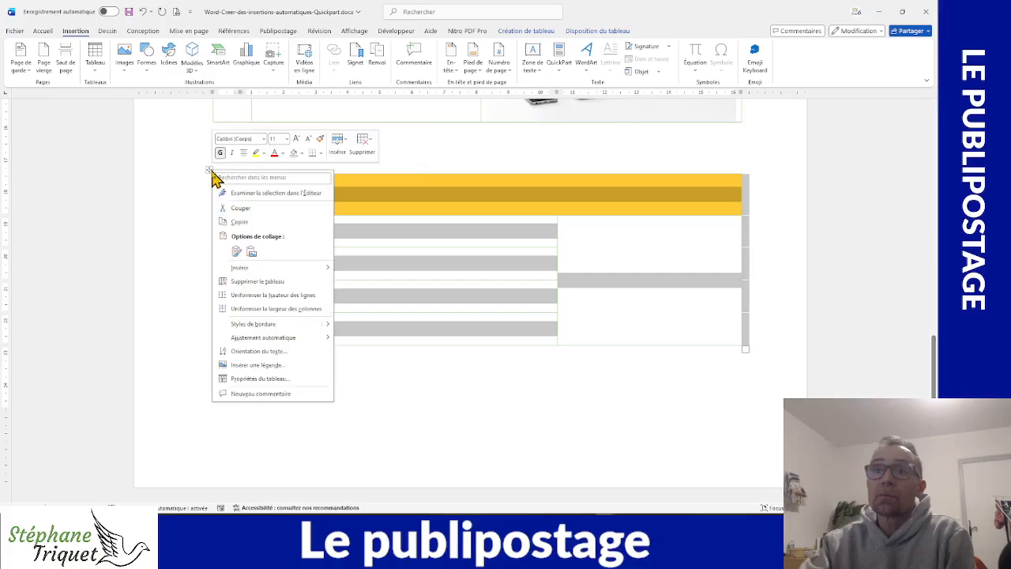
key(Escape)
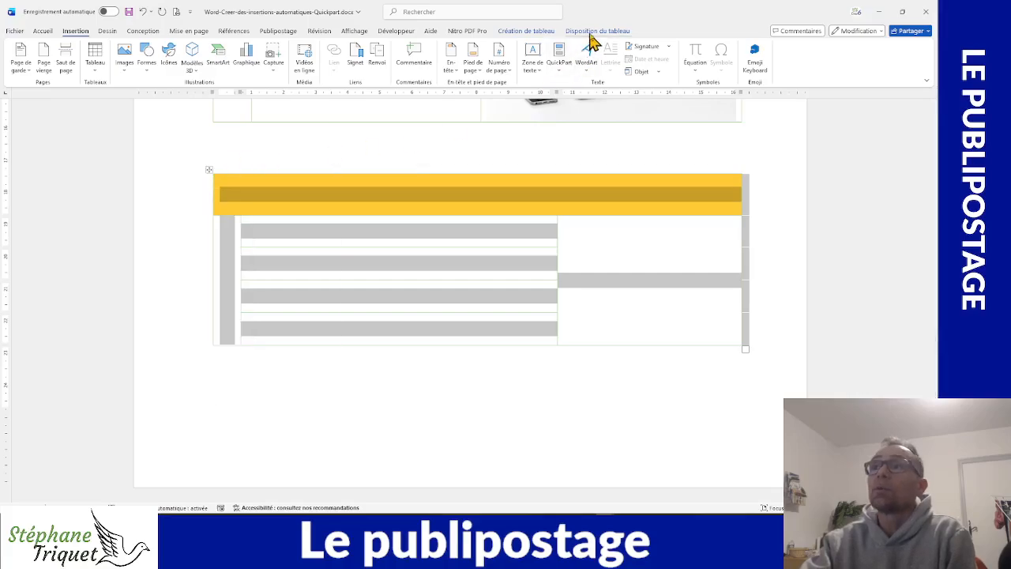
click(546, 32)
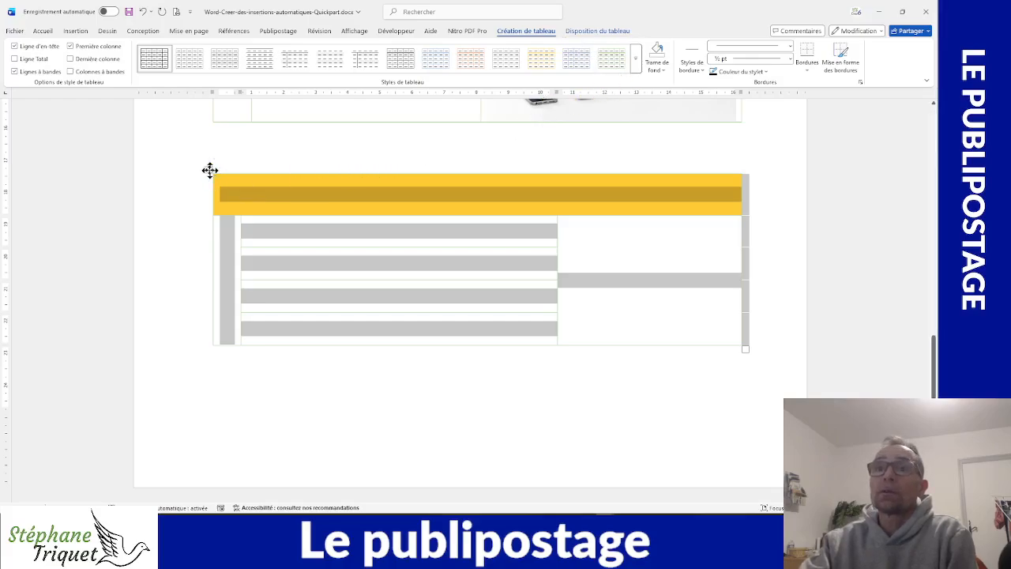
right_click(212, 171)
click(261, 282)
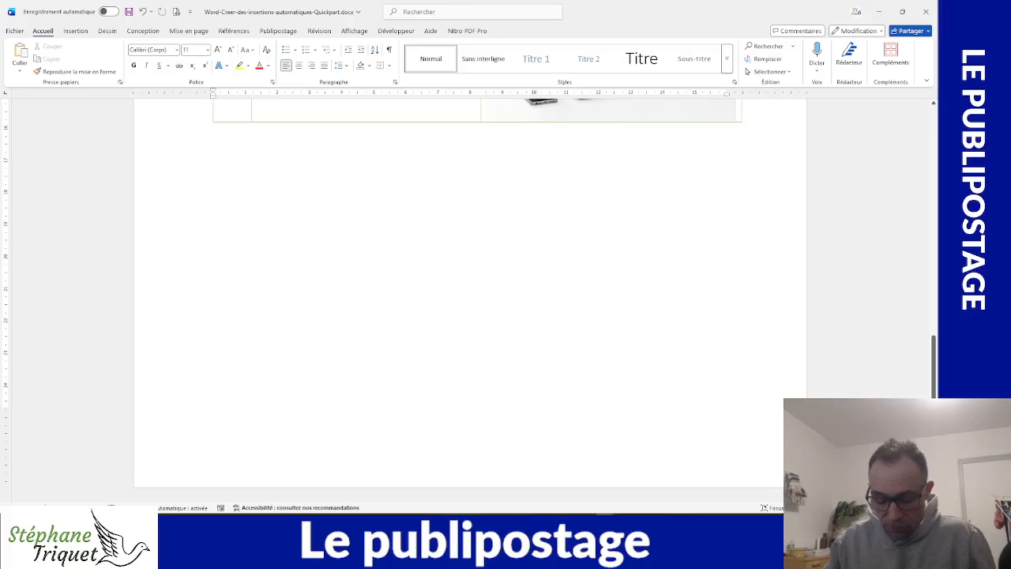
Step: Insert the product sheet QuickPart below the original table by writing its name "Fiche produit" and expanding it
text(Fi)
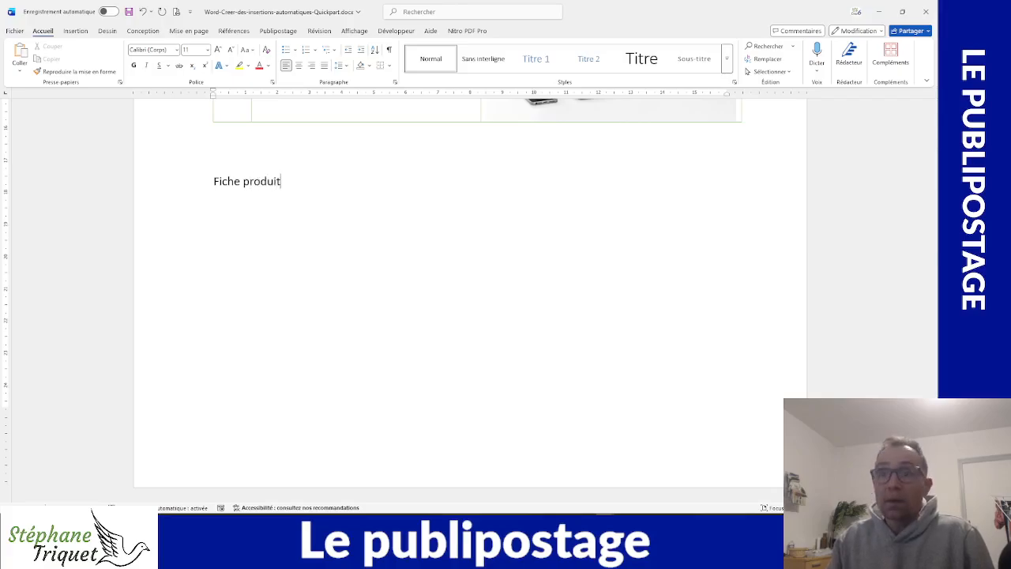
text(che produit)
key(F3)
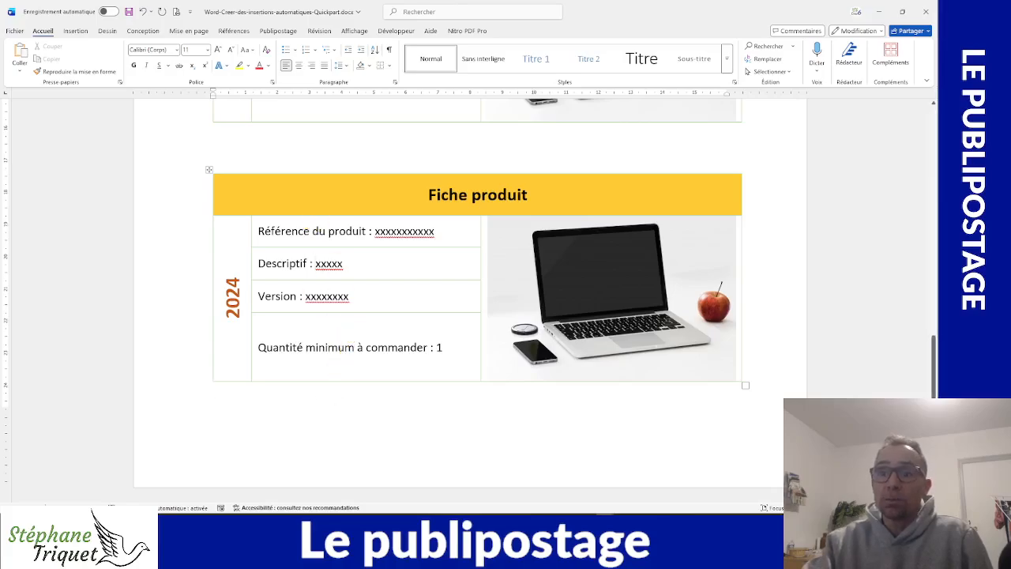
Step: Write "Fiche produit" again directly below the inserted copy and expand it into another product sheet table
text(Fic)
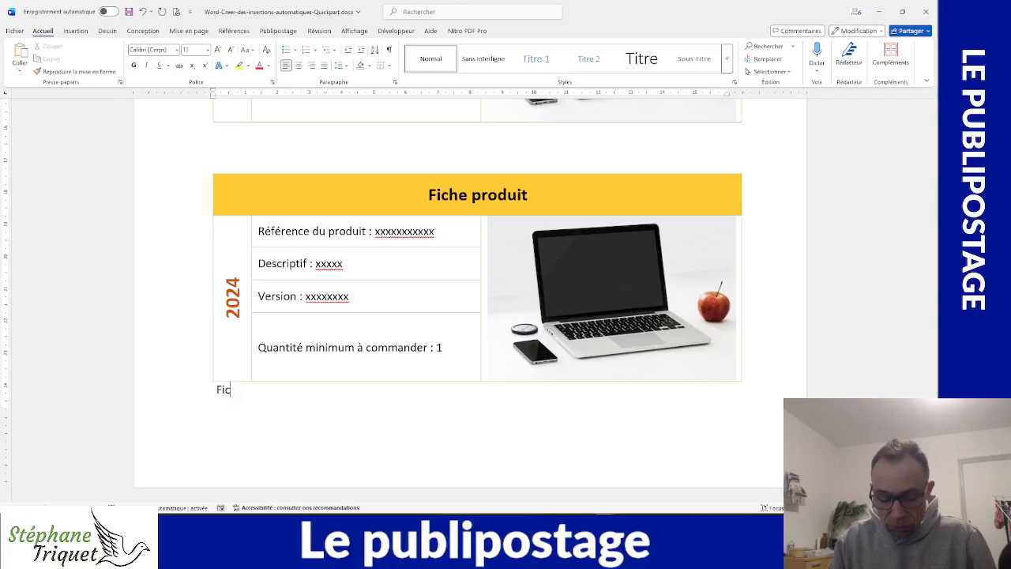
text(he produit)
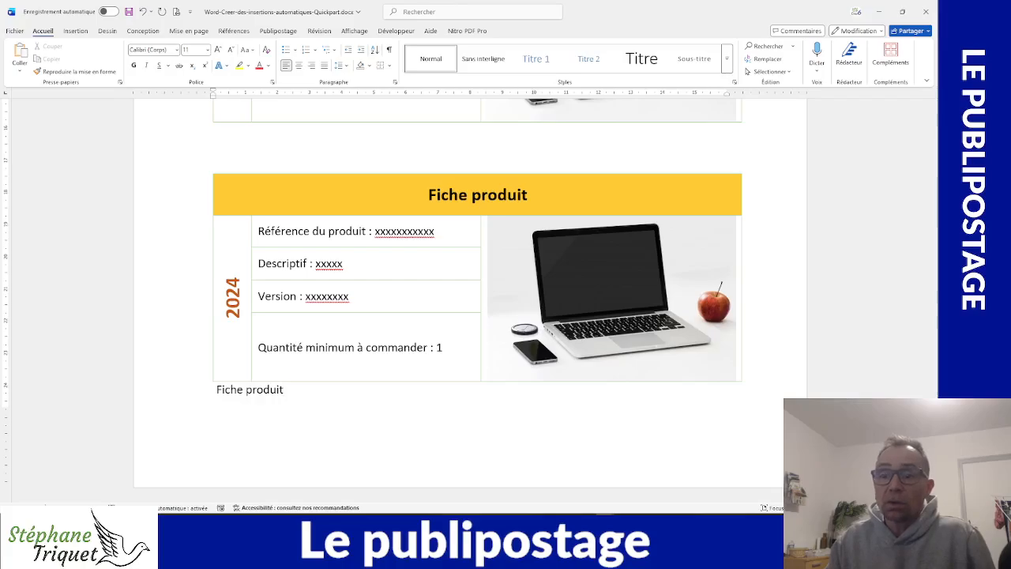
key(ctrl+Return)
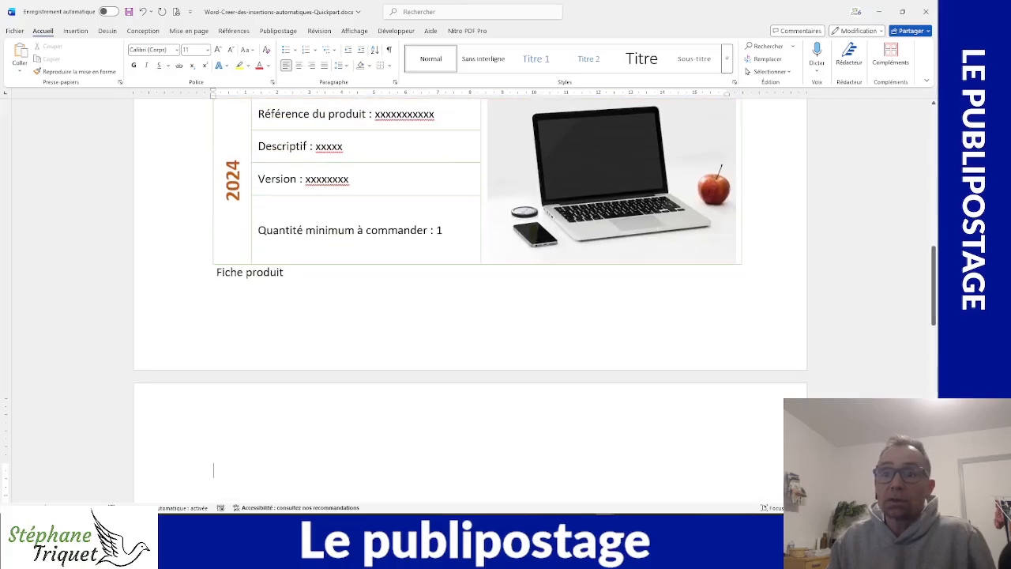
key(ctrl+v)
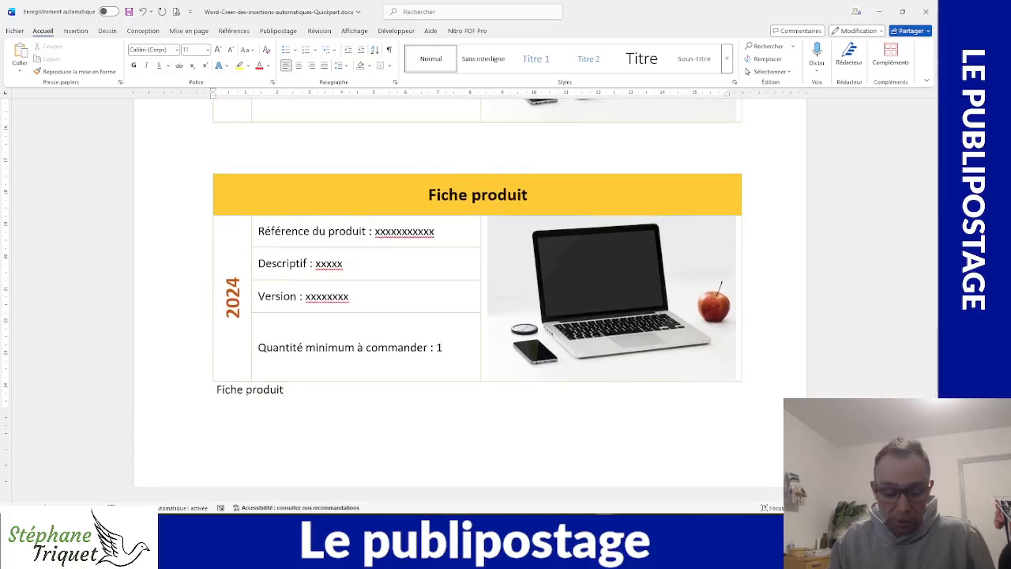
key(F3)
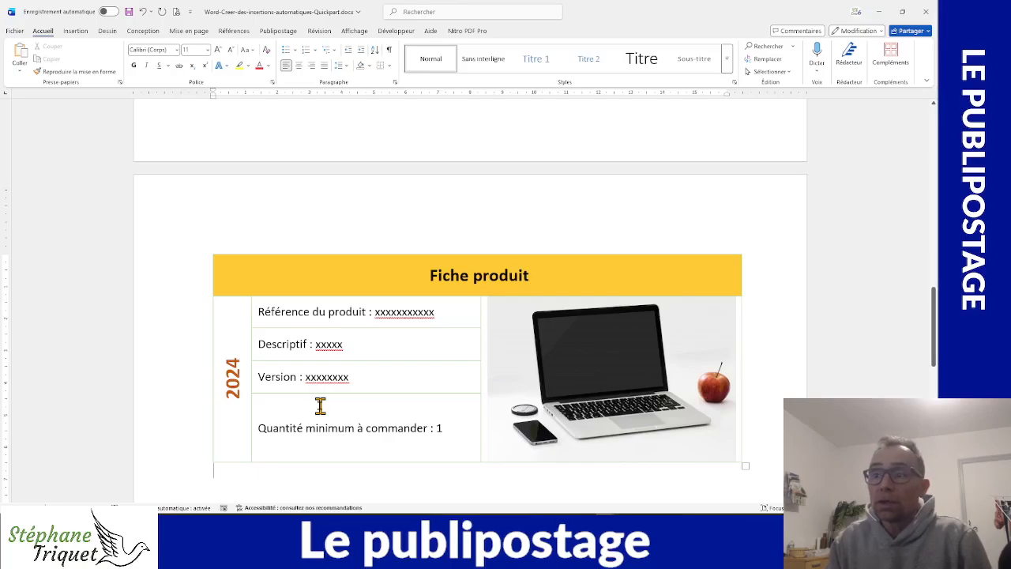
click(221, 269)
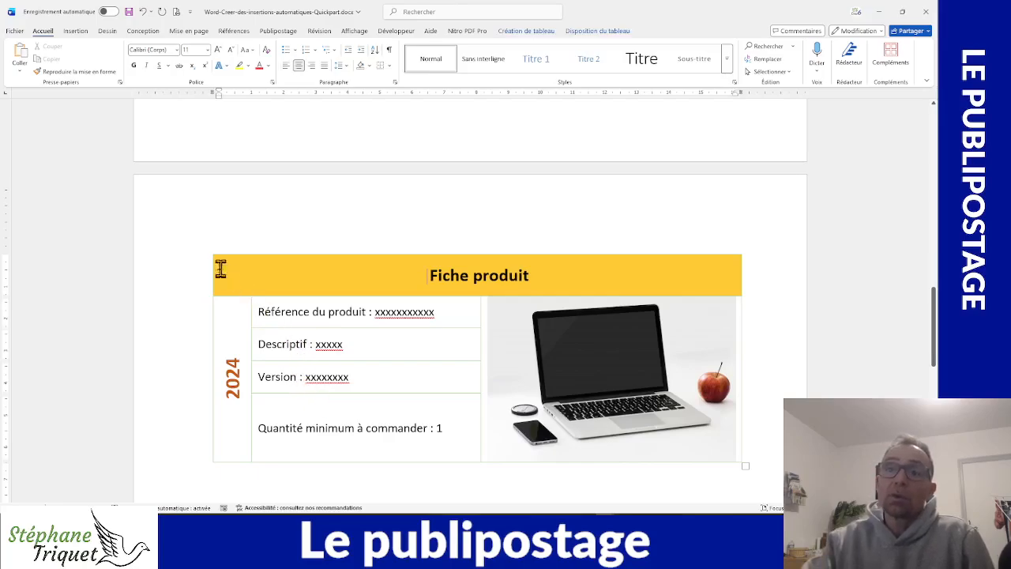
click(217, 255)
click(212, 257)
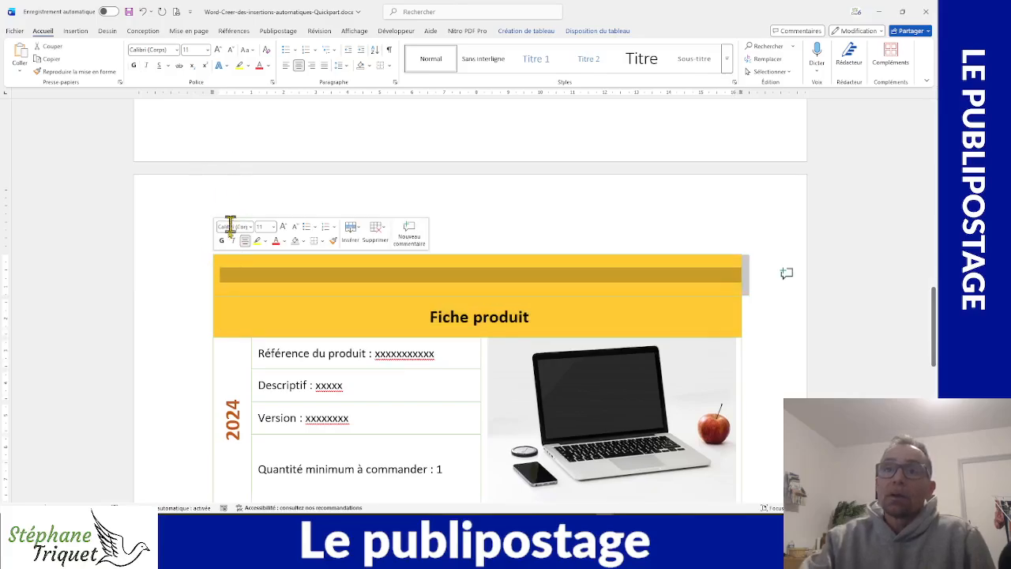
click(222, 279)
click(222, 280)
click(211, 264)
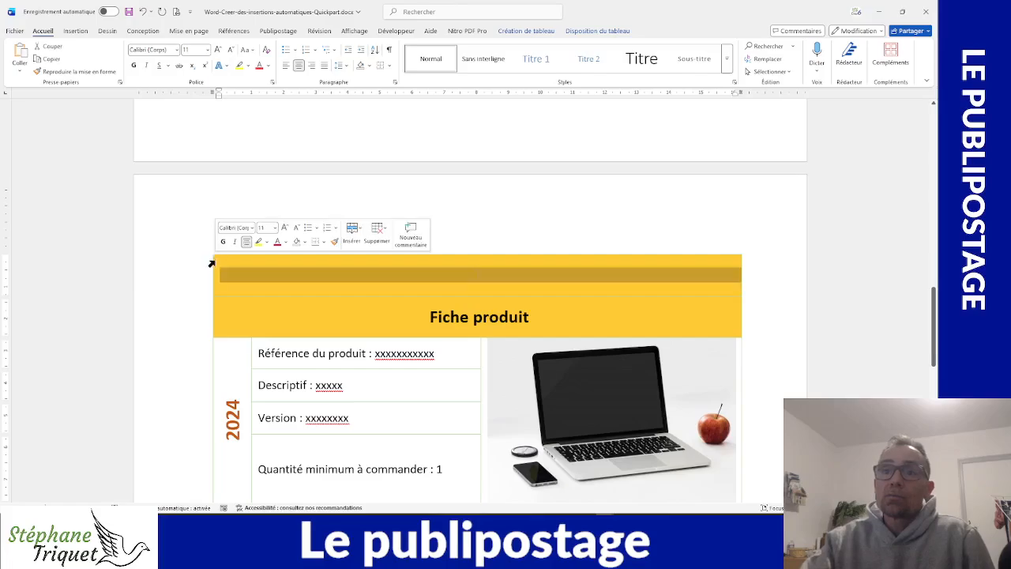
click(143, 11)
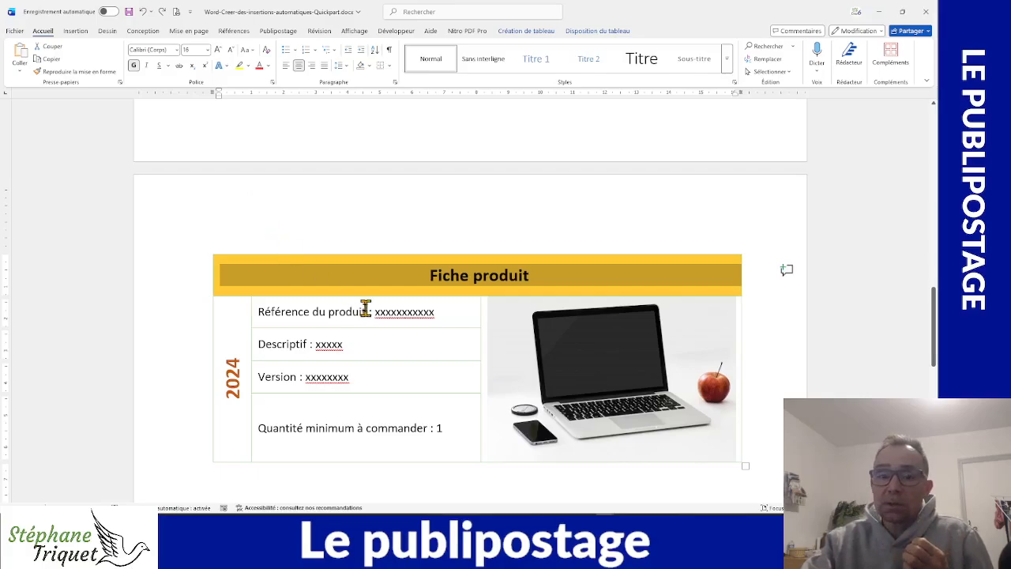
Step: Review the saved entries in the QuickPart gallery and the AutoText gallery without inserting anything
scroll(492, 339, up, 3)
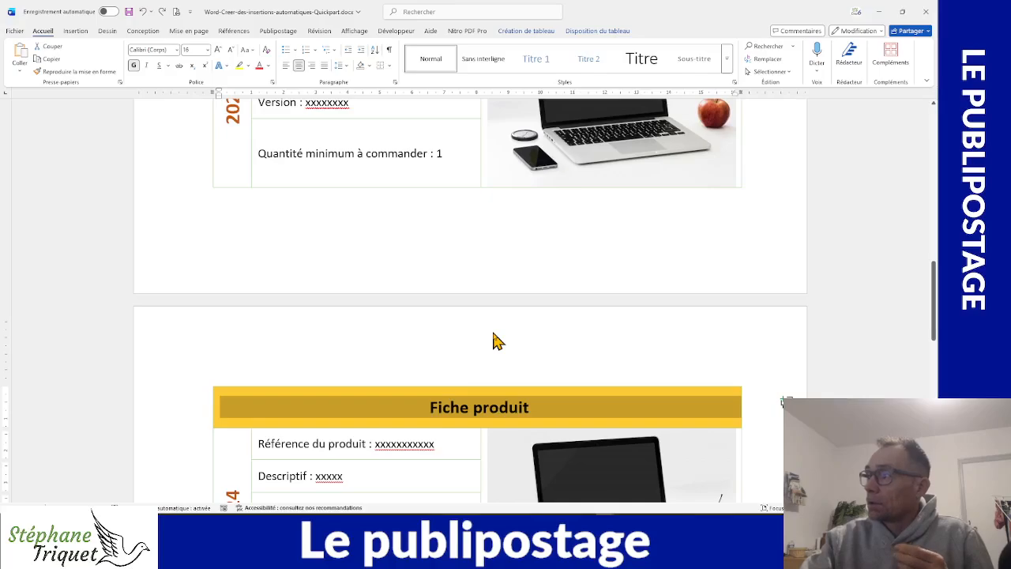
scroll(498, 341, down, 6)
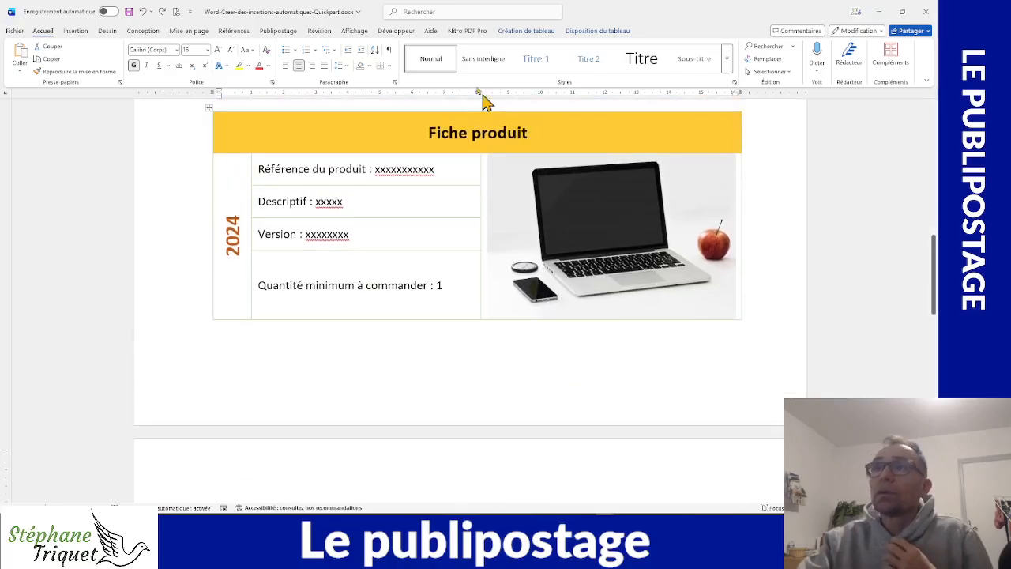
click(76, 32)
click(559, 76)
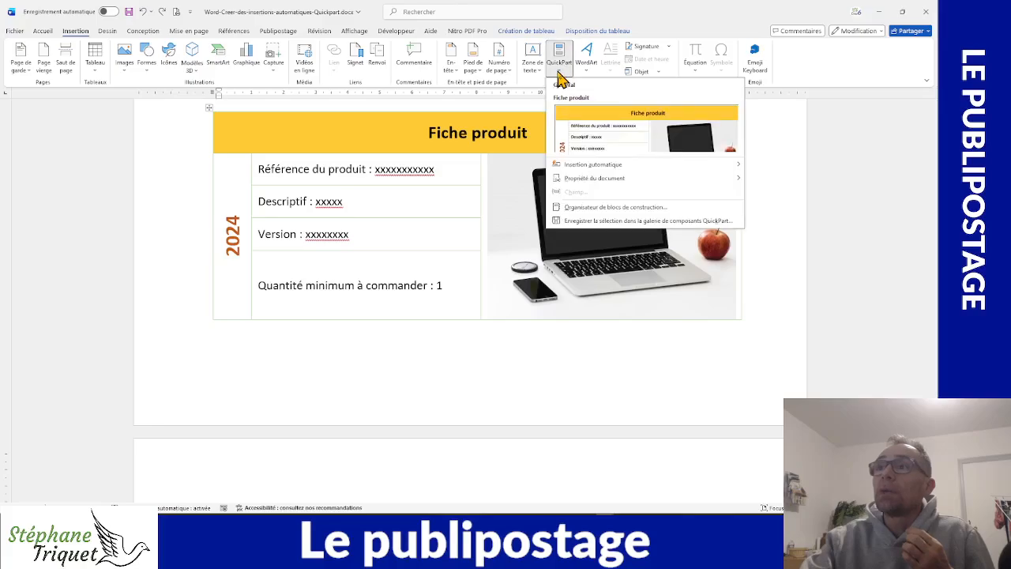
mouse_move(599, 170)
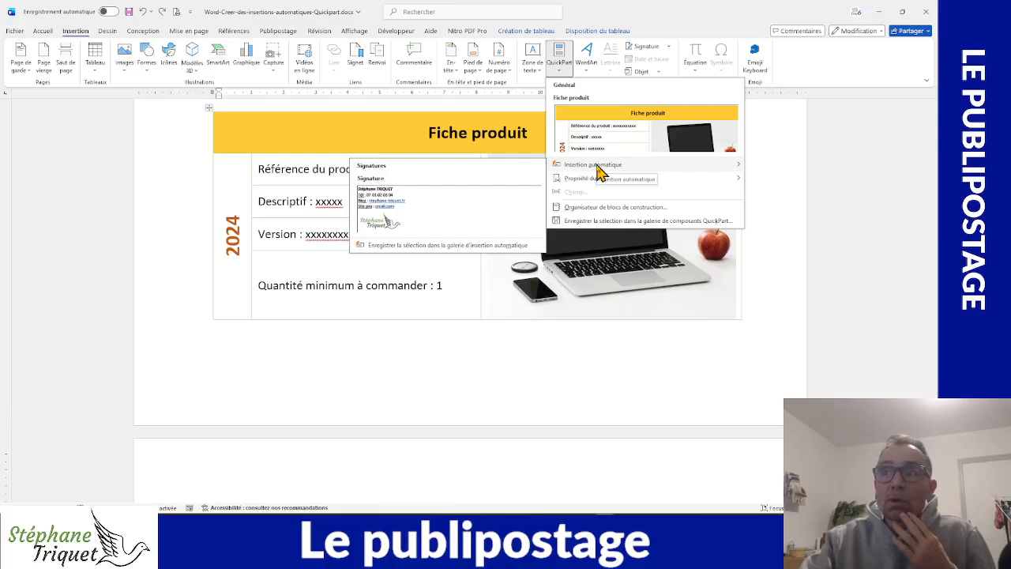
click(355, 355)
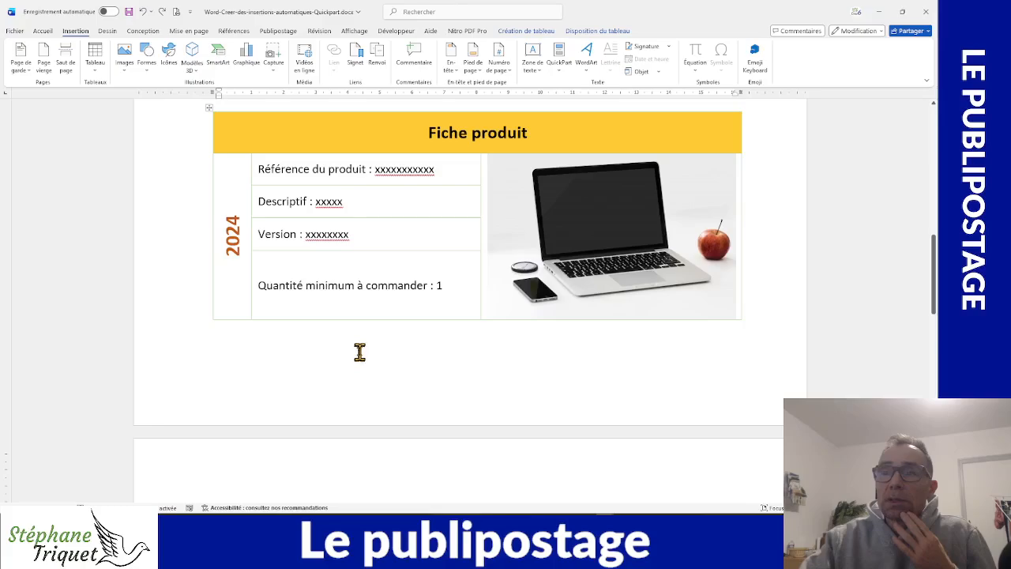
Step: Delete both inserted product sheet tables below the original, removing their contents and the emptied rows
click(210, 107)
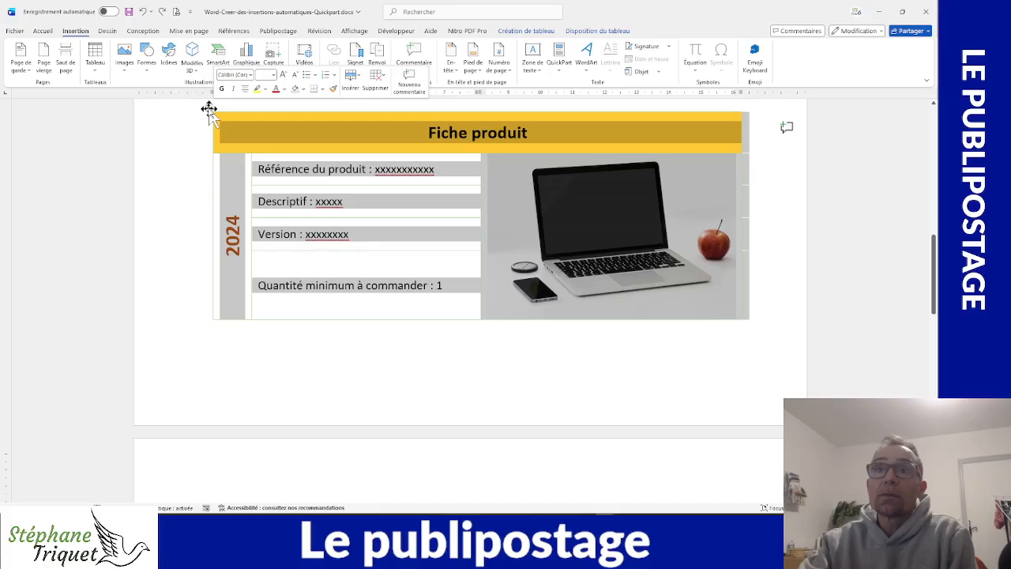
key(Delete)
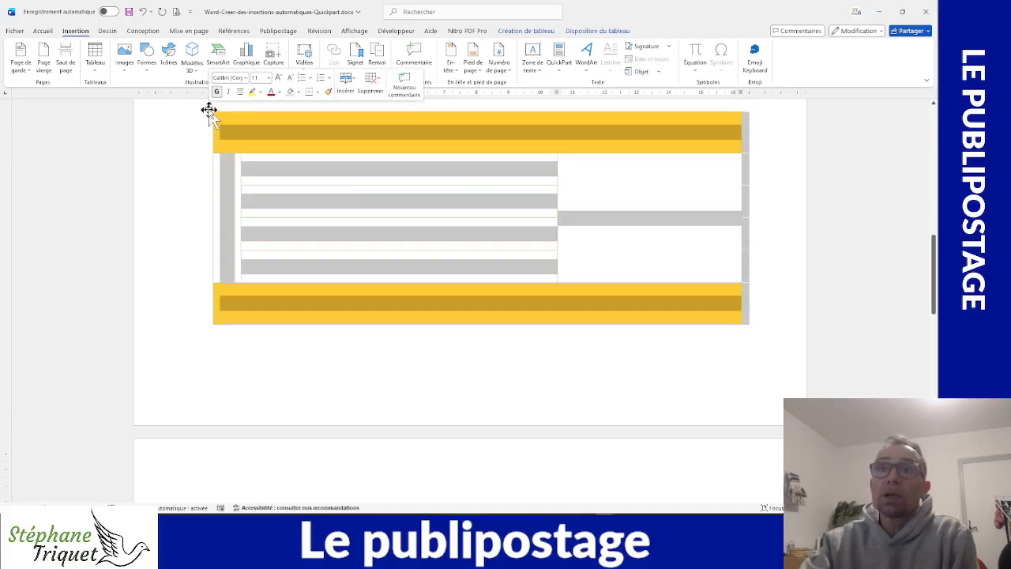
right_click(209, 113)
click(256, 225)
scroll(257, 220, up, 6)
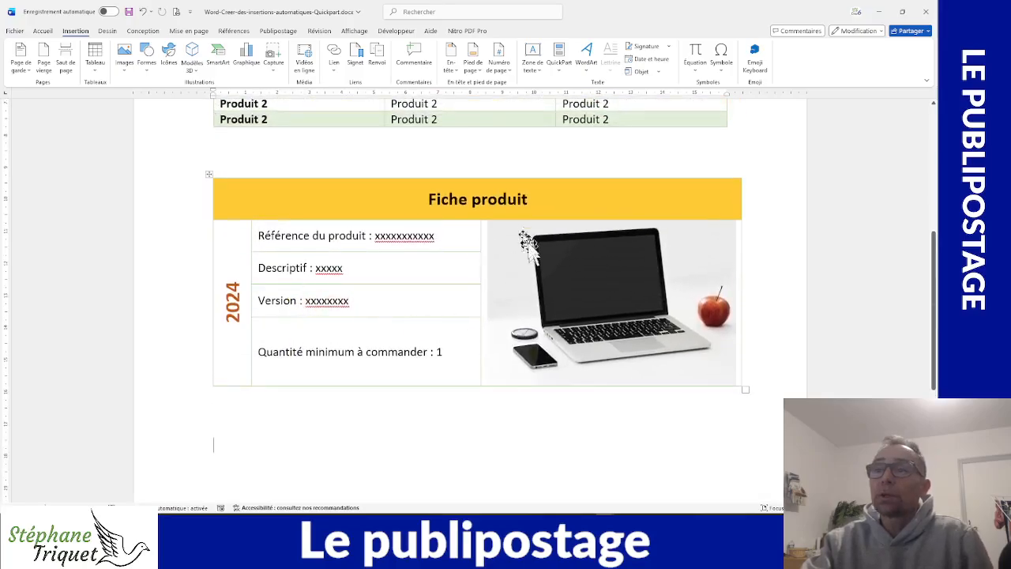
Step: Open the building blocks organizer, place it clear of the text below the table, and preview the "Bibliographie" block
click(559, 70)
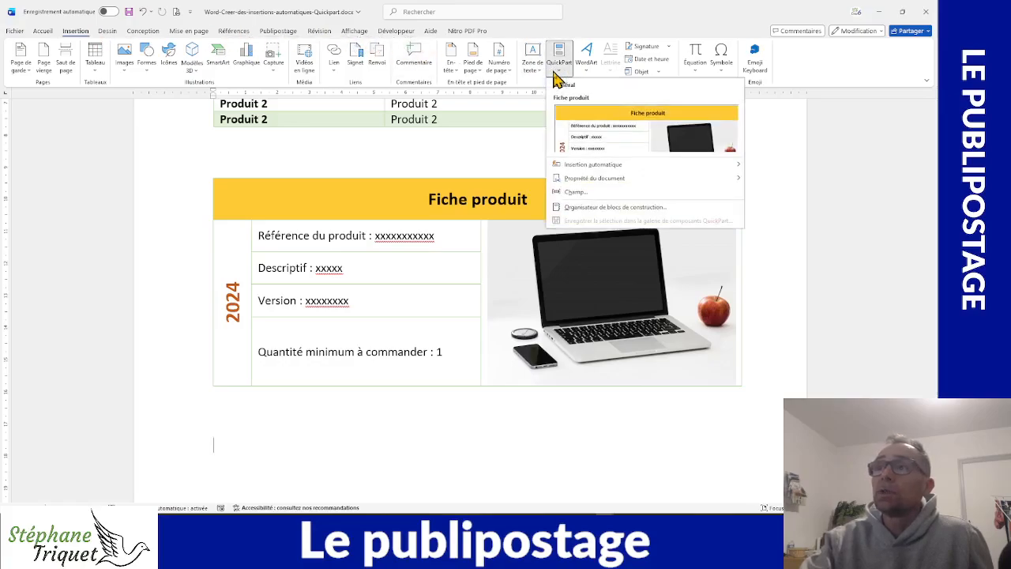
click(588, 208)
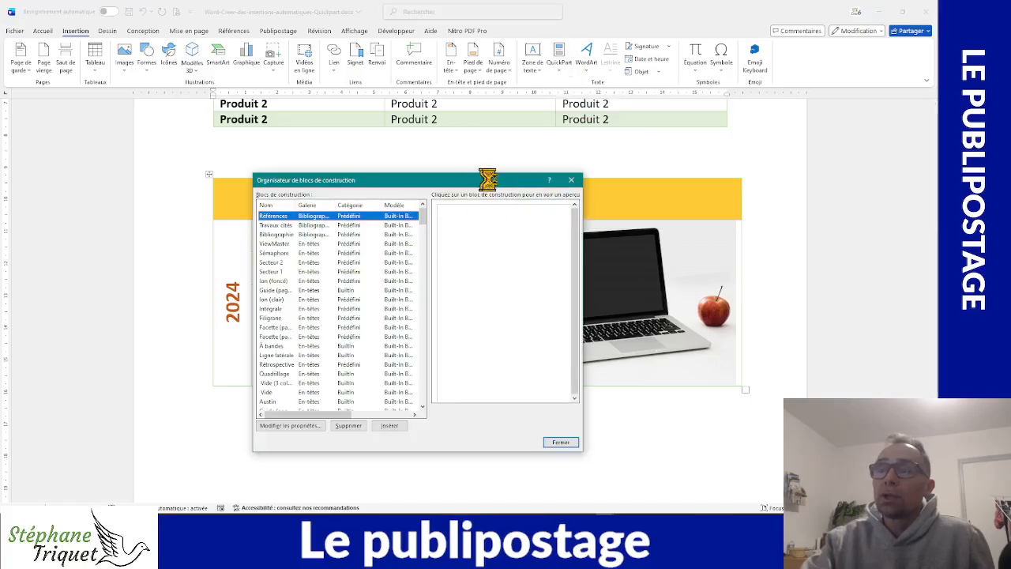
drag(371, 185, 277, 108)
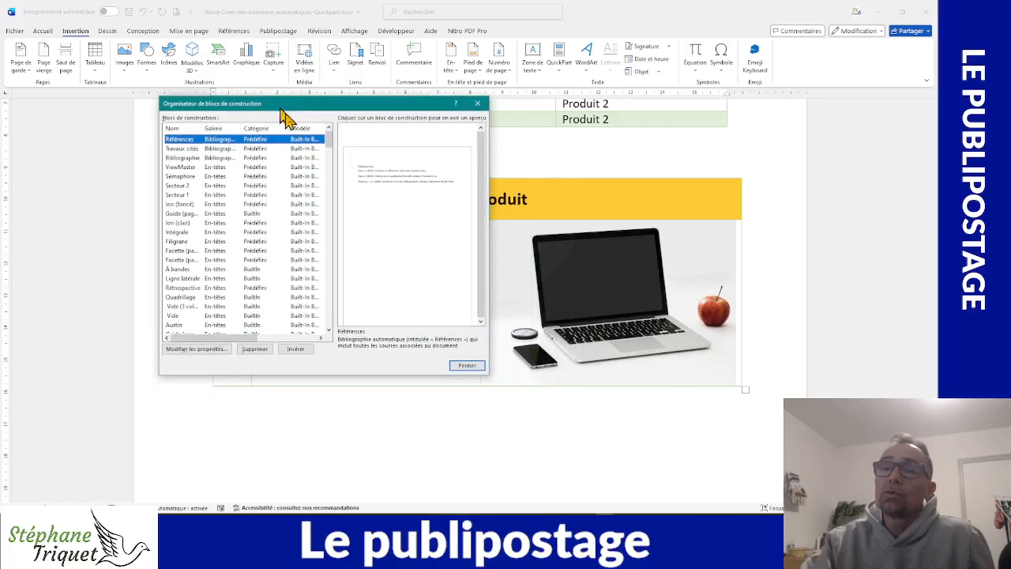
click(183, 158)
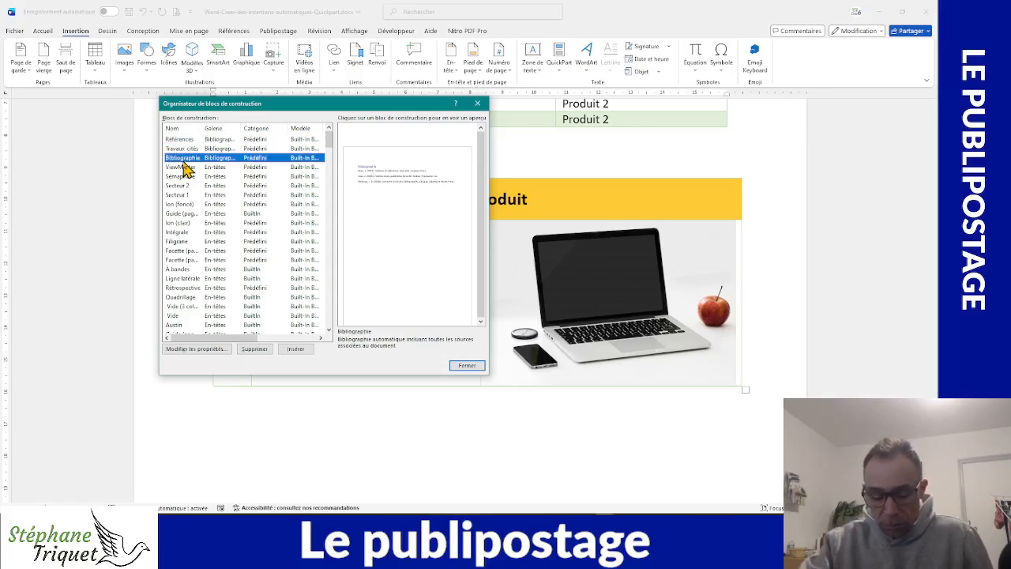
Step: Look for the "Fiche produit" entry among the building blocks whose names start with F
click(210, 240)
click(211, 252)
key(f)
key(f)
key(f)
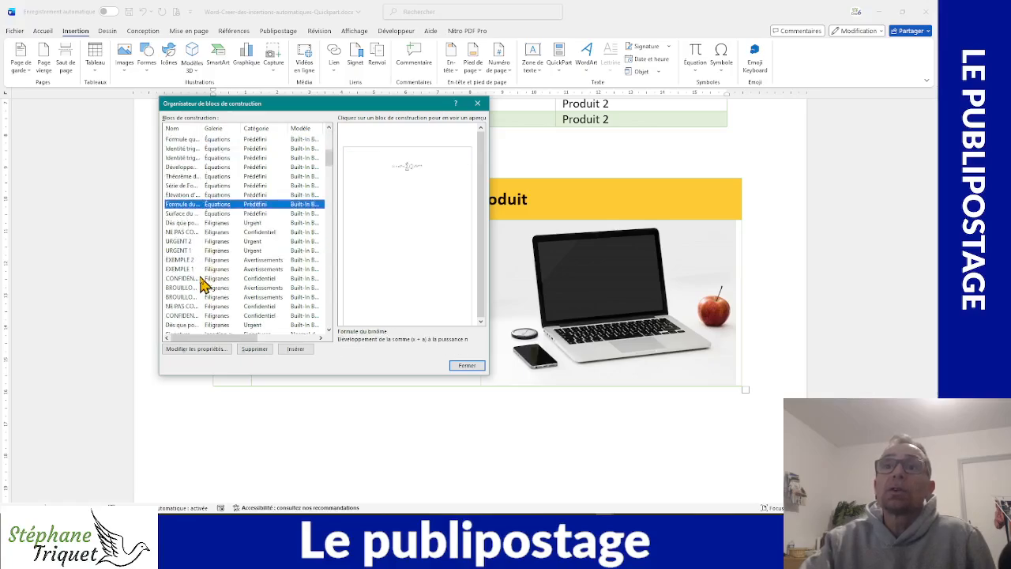
key(f)
key(f)
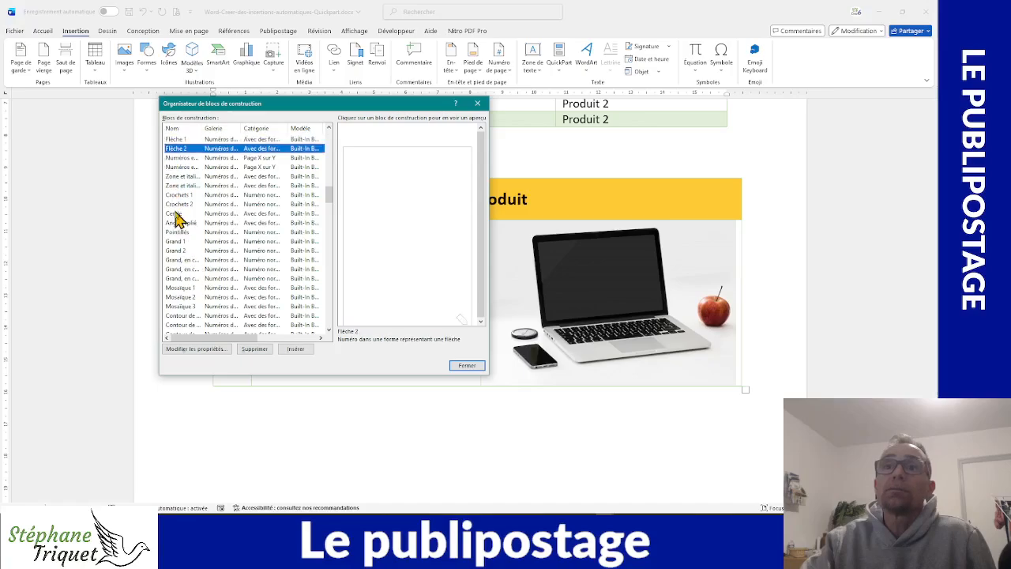
key(f)
key(f)
key(f)
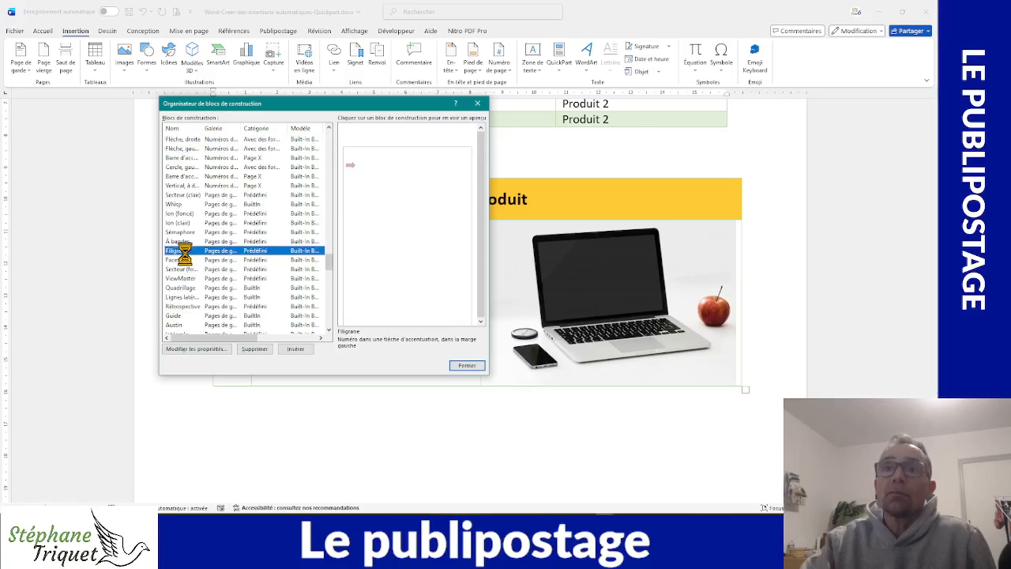
key(f)
key(f)
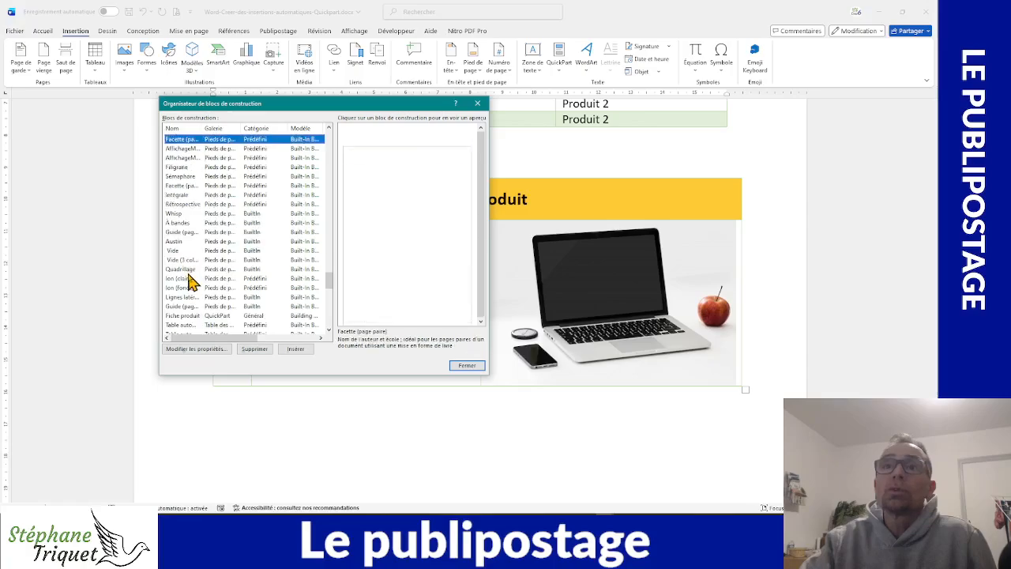
key(f)
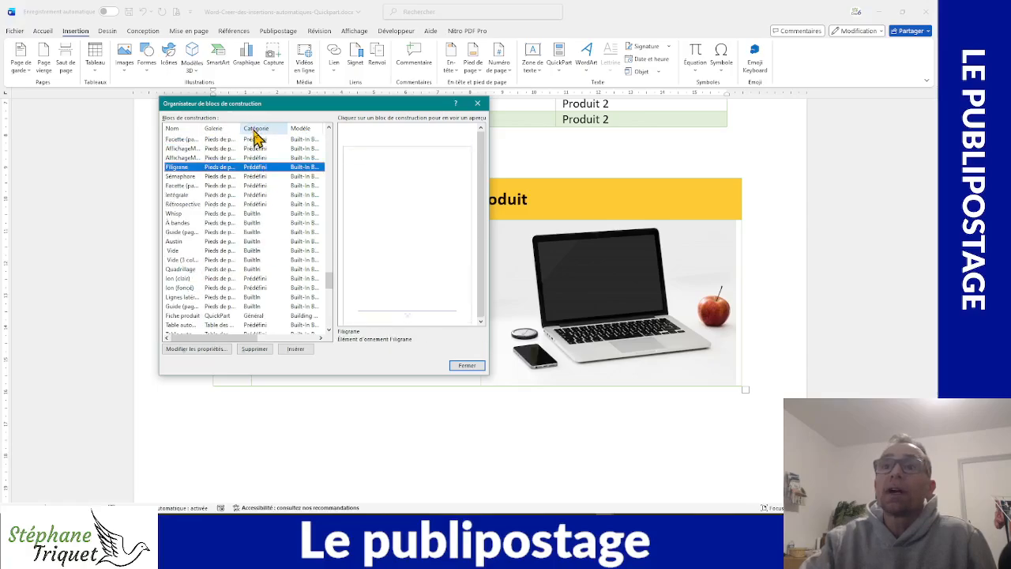